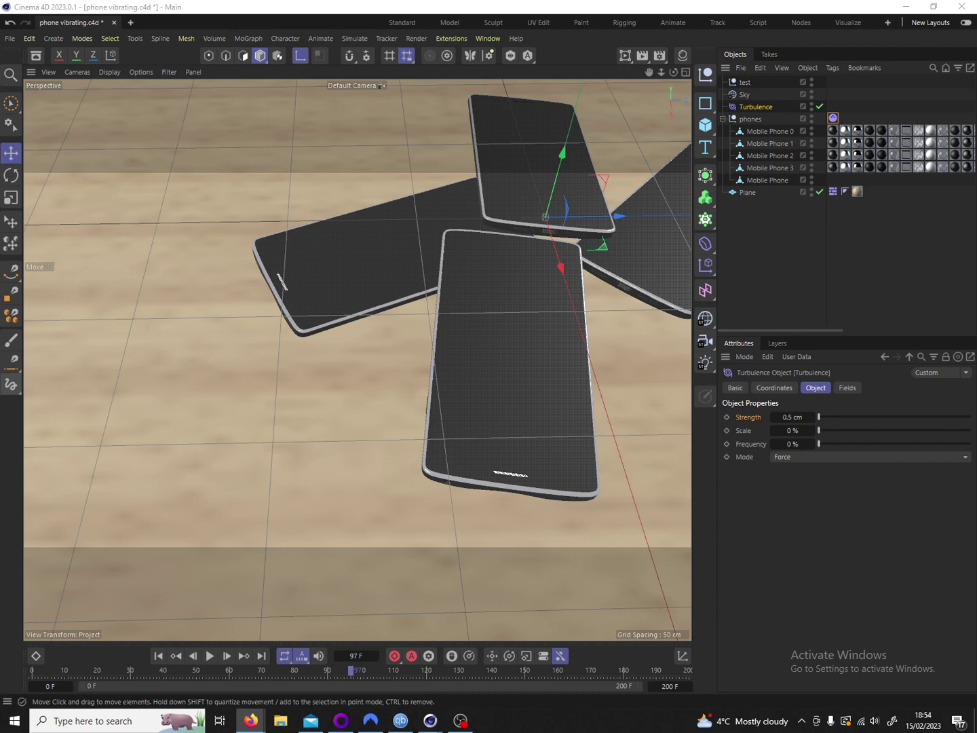
Step: Delete the dynamics tags from the phones group and the Plane, along with the Turbulence object
click(833, 118)
key(Delete)
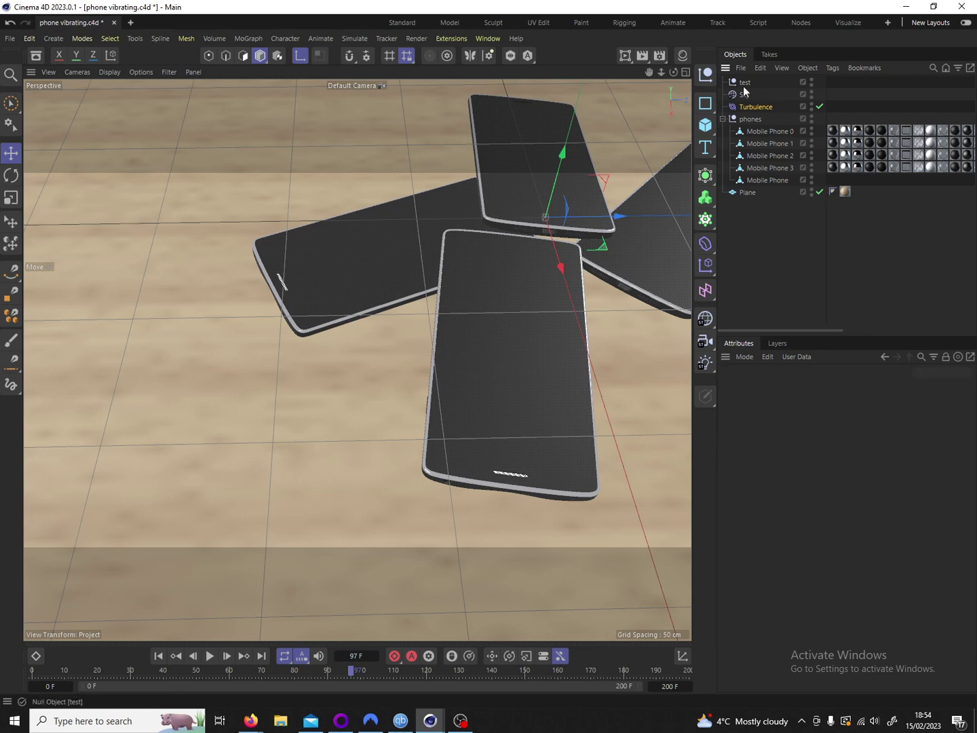
click(751, 107)
key(Delete)
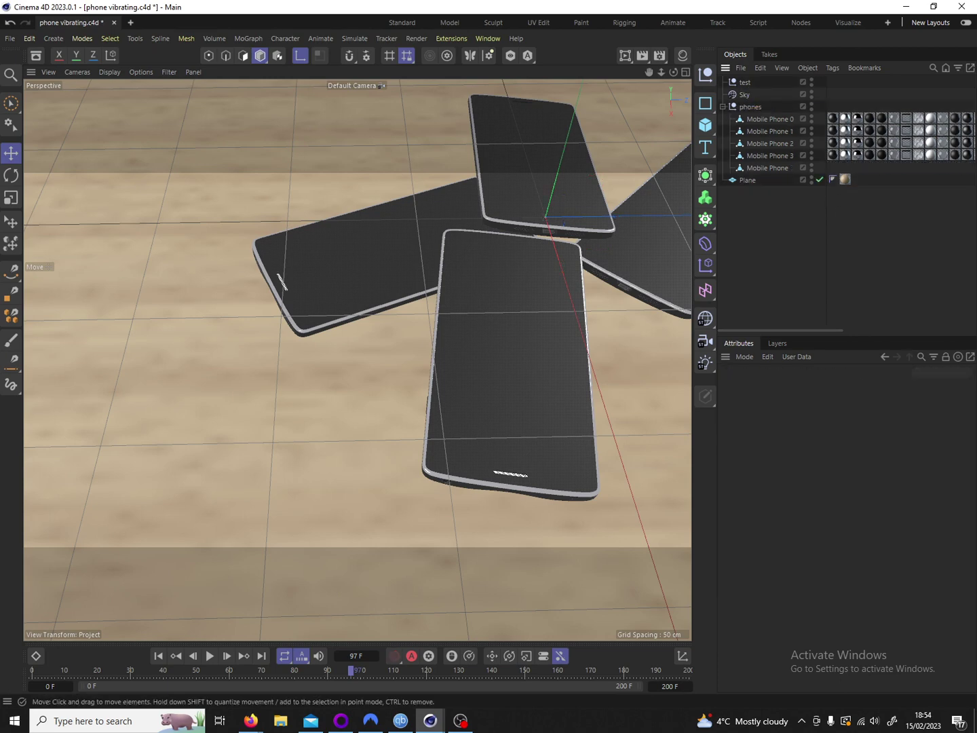
Step: Add a Bullet Rigid Body tag to the phones group
right_click(752, 107)
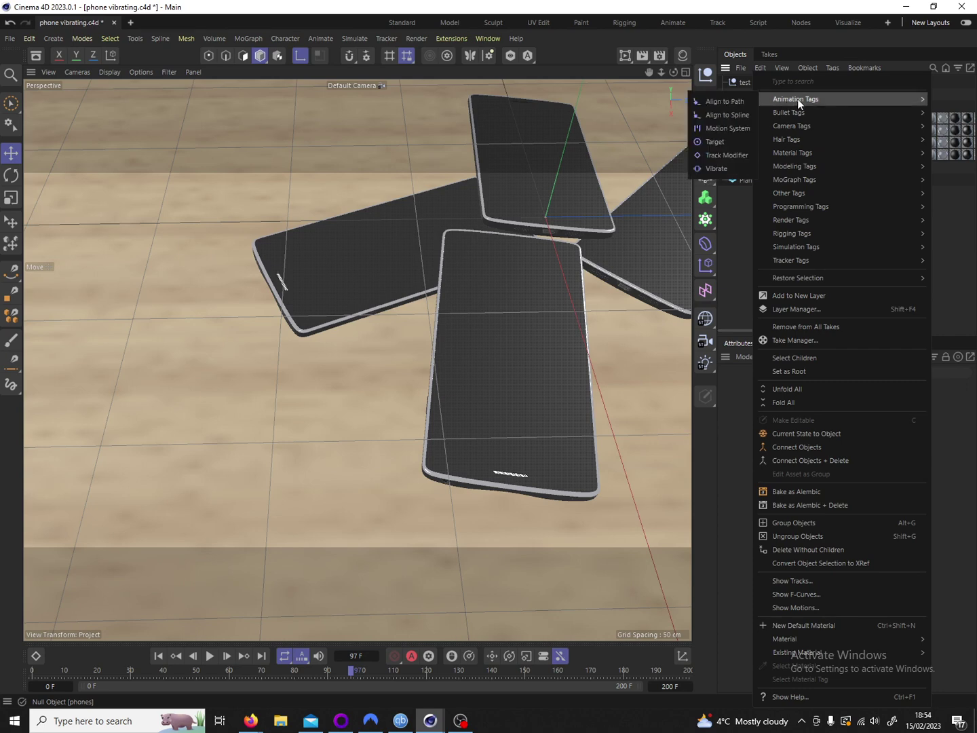
mouse_move(793, 112)
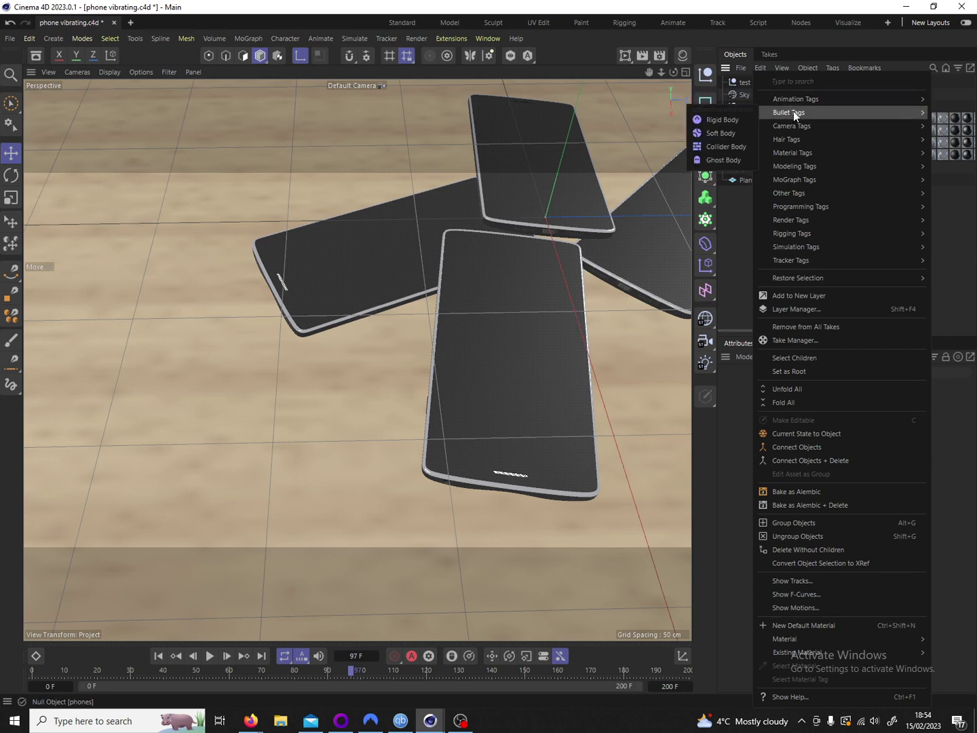
click(733, 125)
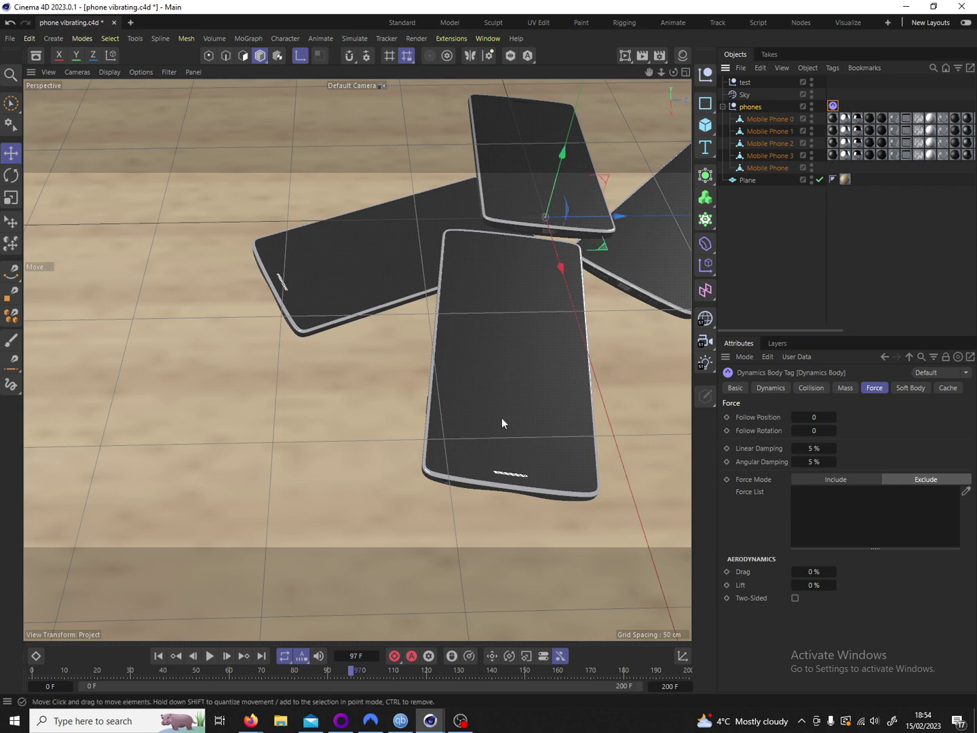
Step: Play the simulation from the first frame to check how the phones fall, and return to the start
scroll(502, 417, down, 4)
click(159, 655)
click(208, 657)
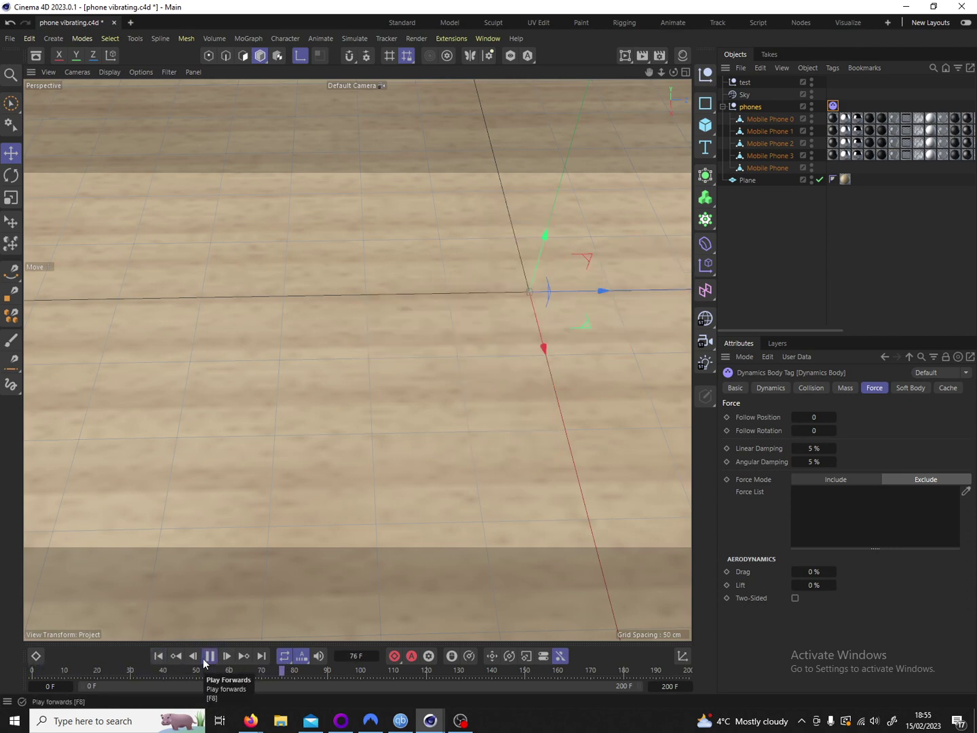
click(207, 658)
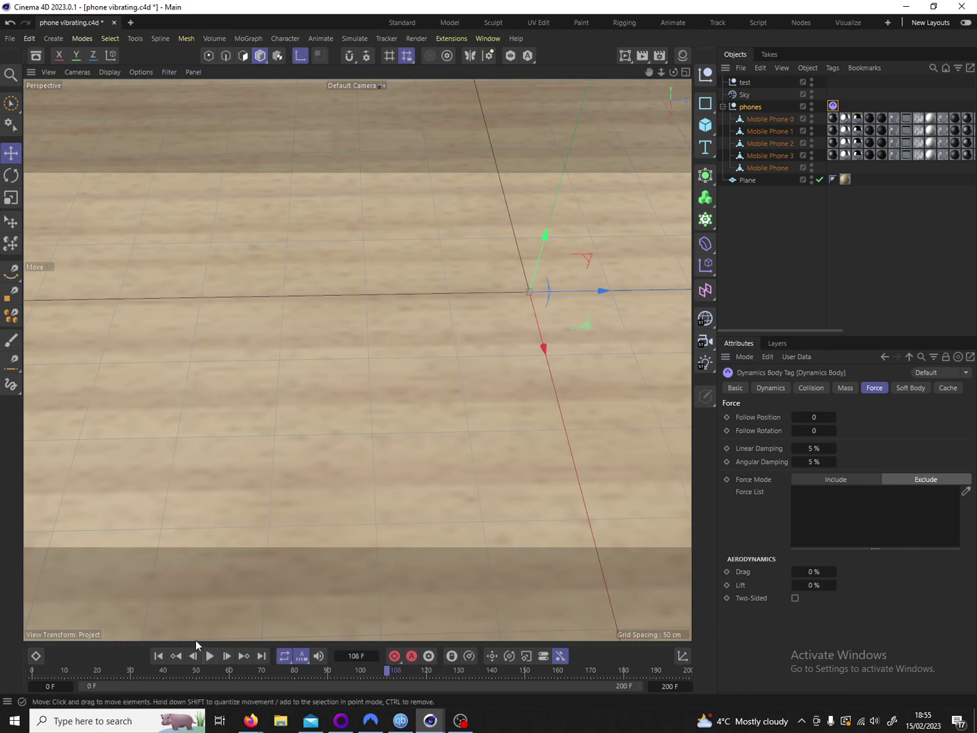
click(154, 656)
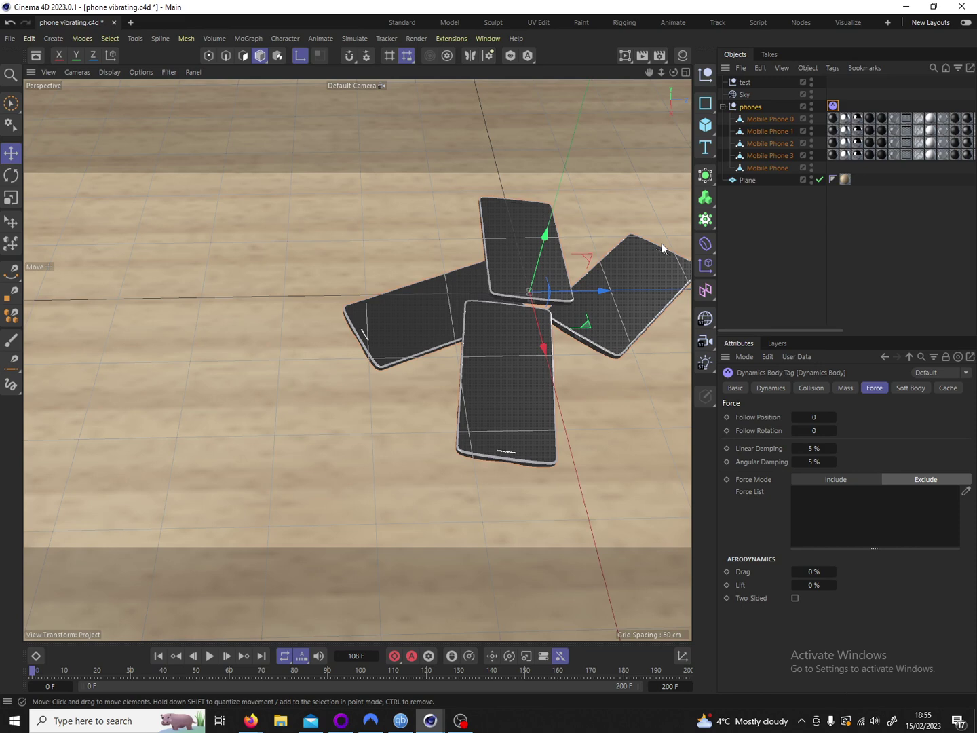
Step: Add a Bullet Collider Body tag to the Plane
click(749, 180)
right_click(754, 180)
mouse_move(807, 113)
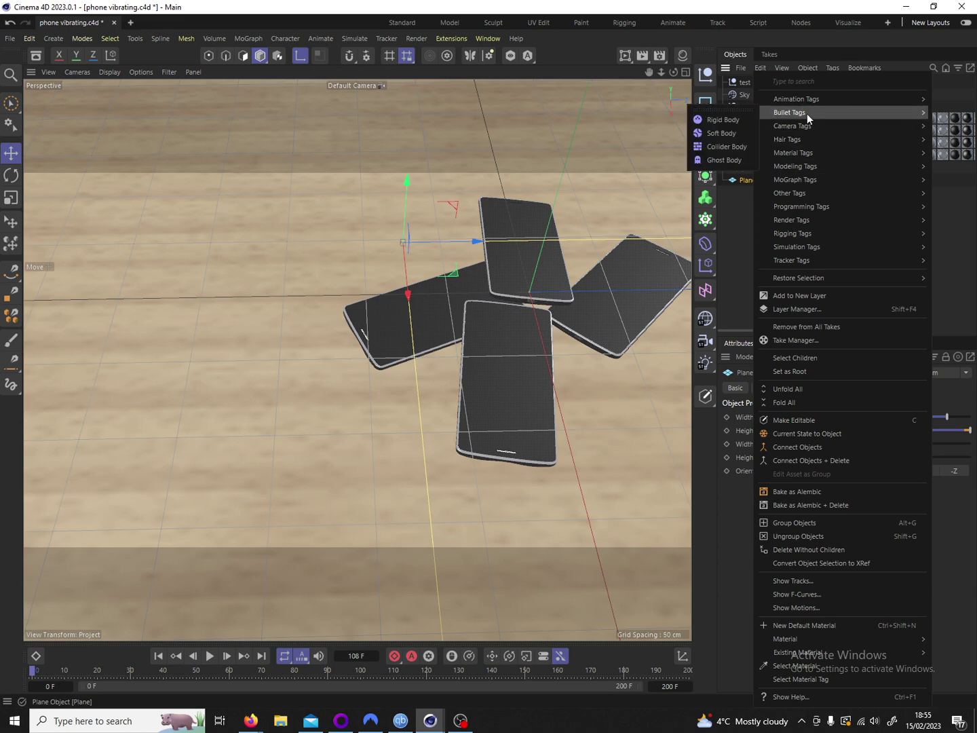
click(709, 149)
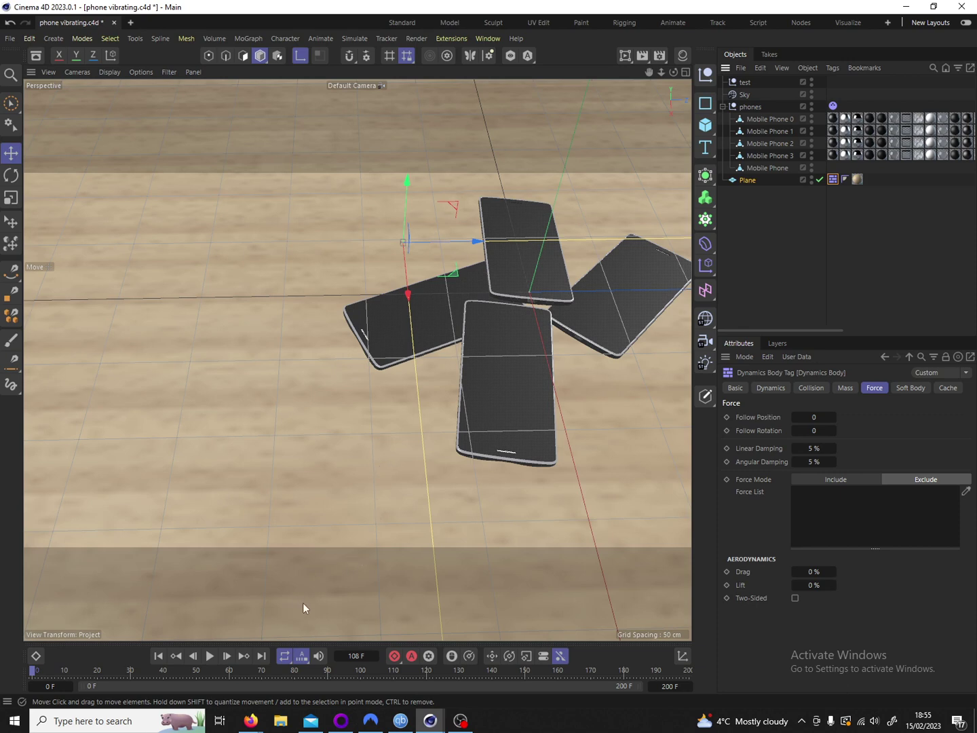
Step: Play the simulation to examine how the phones collide with the Plane, and stop the playback
click(209, 656)
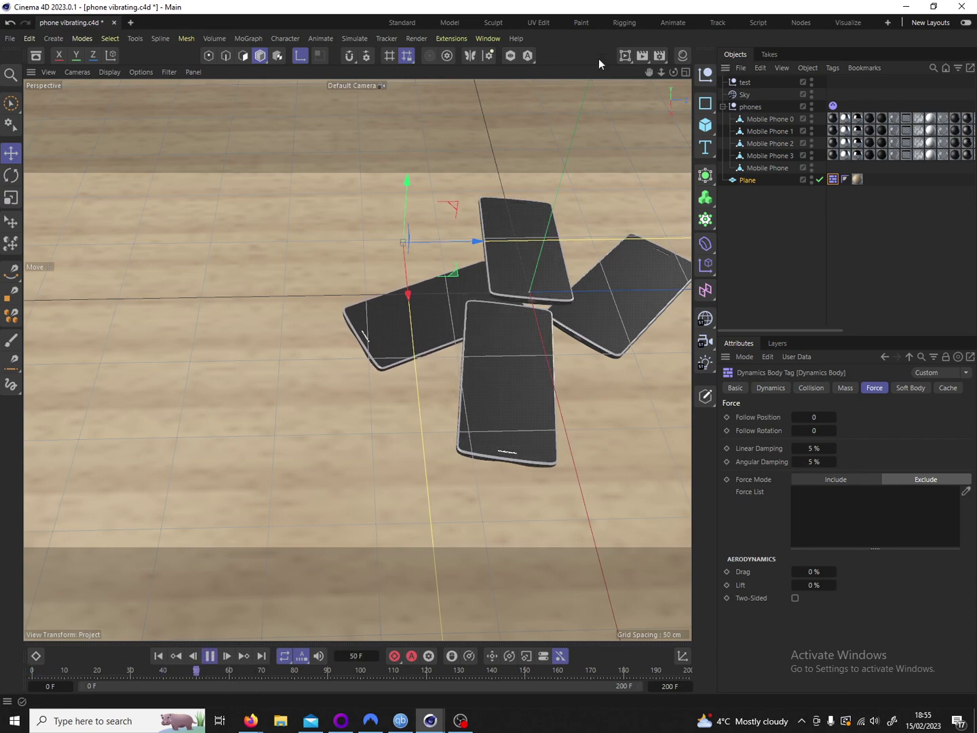
drag(673, 71, 682, 176)
drag(357, 360, 338, 583)
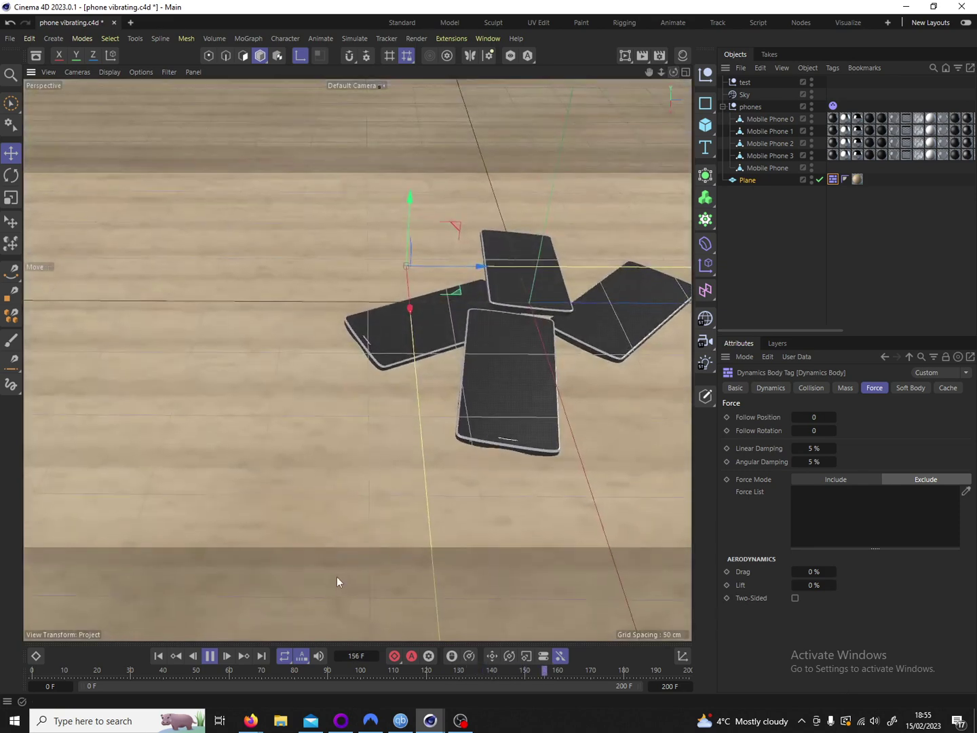
click(208, 657)
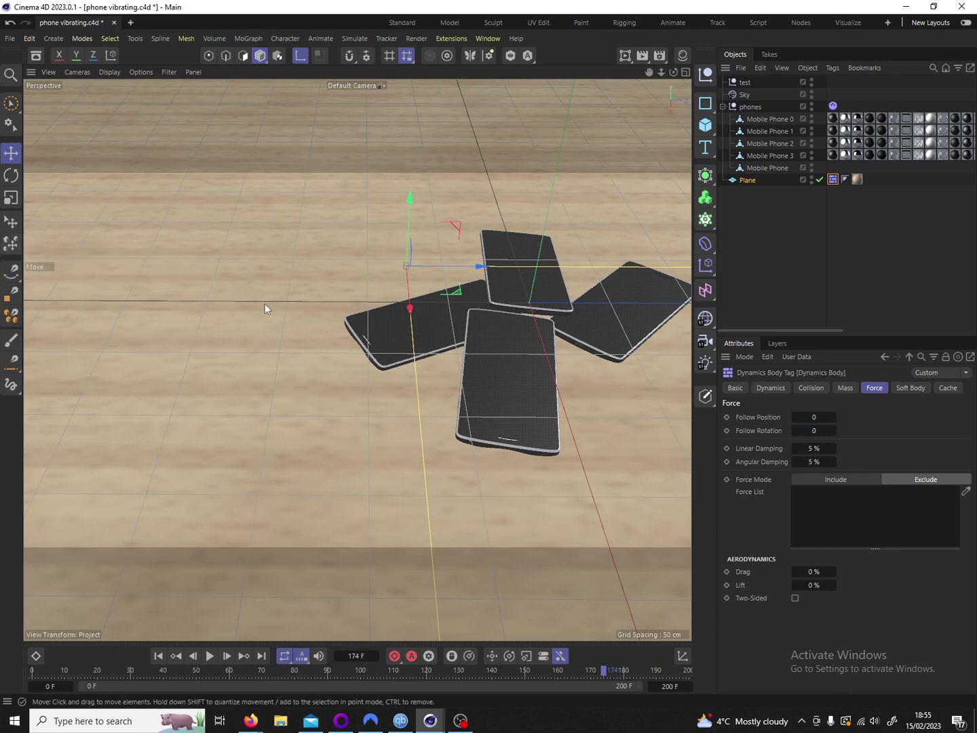
Step: Add a Figure primitive among the phones to compare their scale, and delete it again
scroll(410, 351, down, 3)
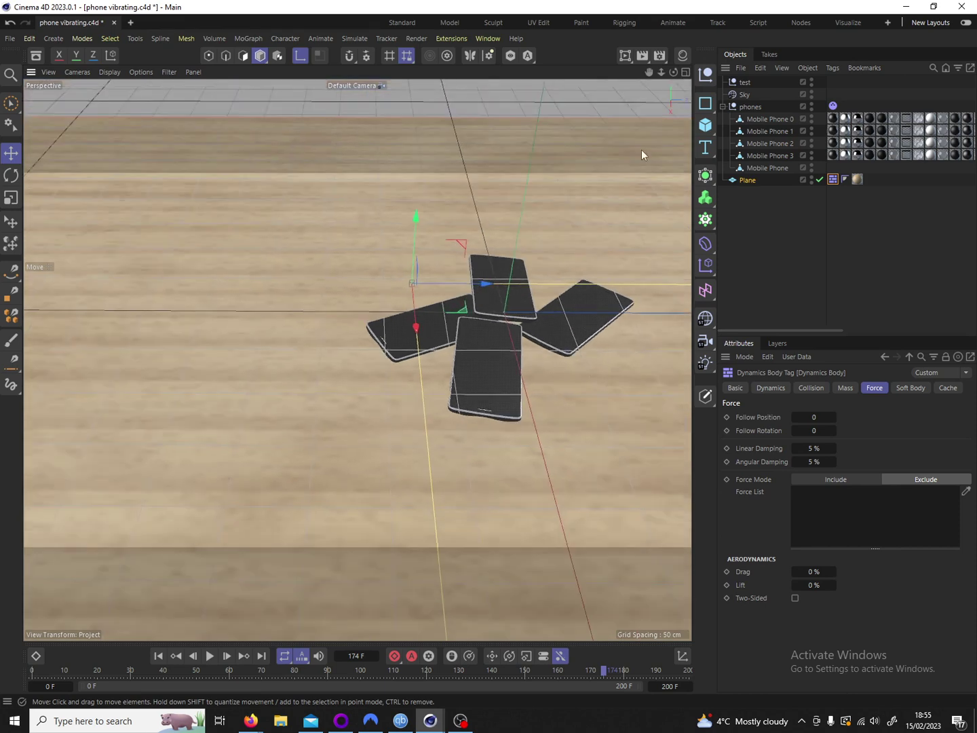
click(707, 131)
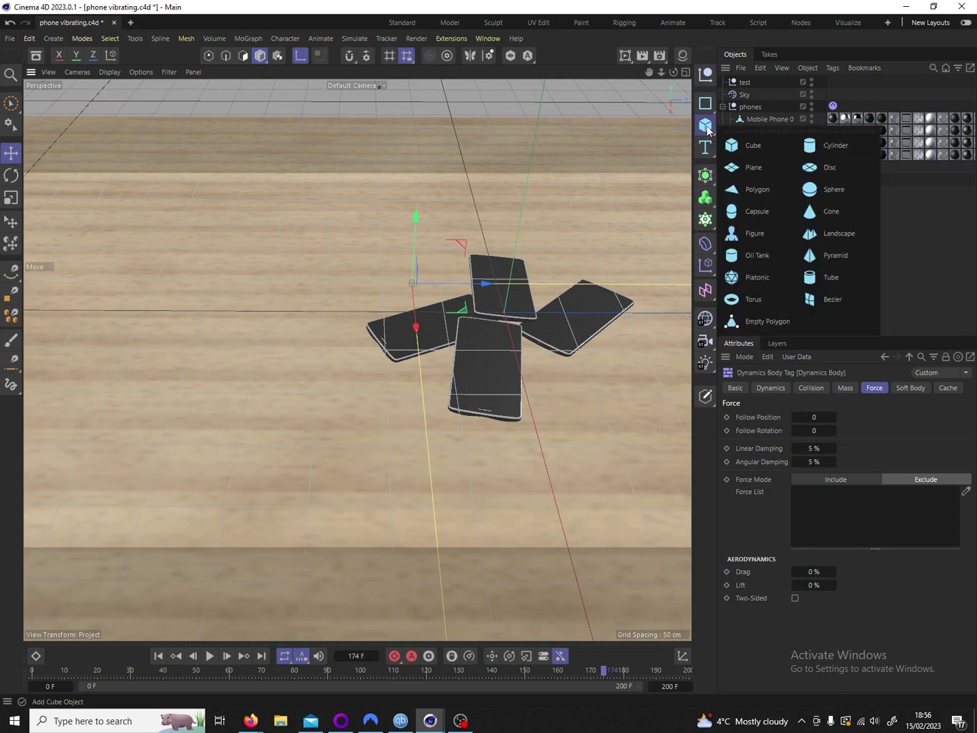
click(758, 242)
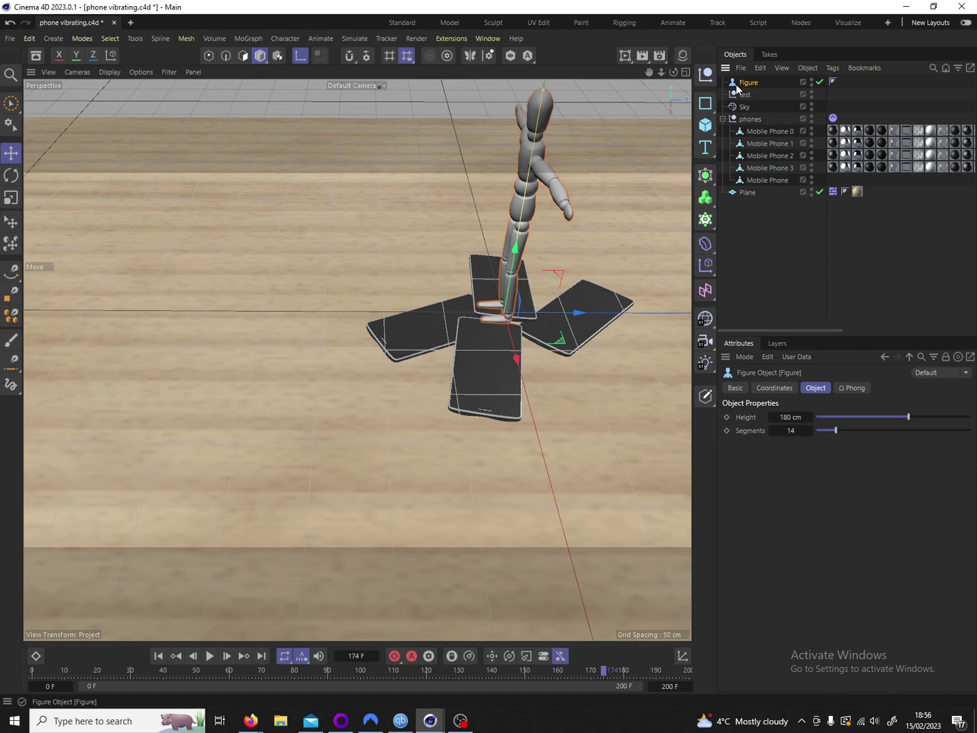
key(Delete)
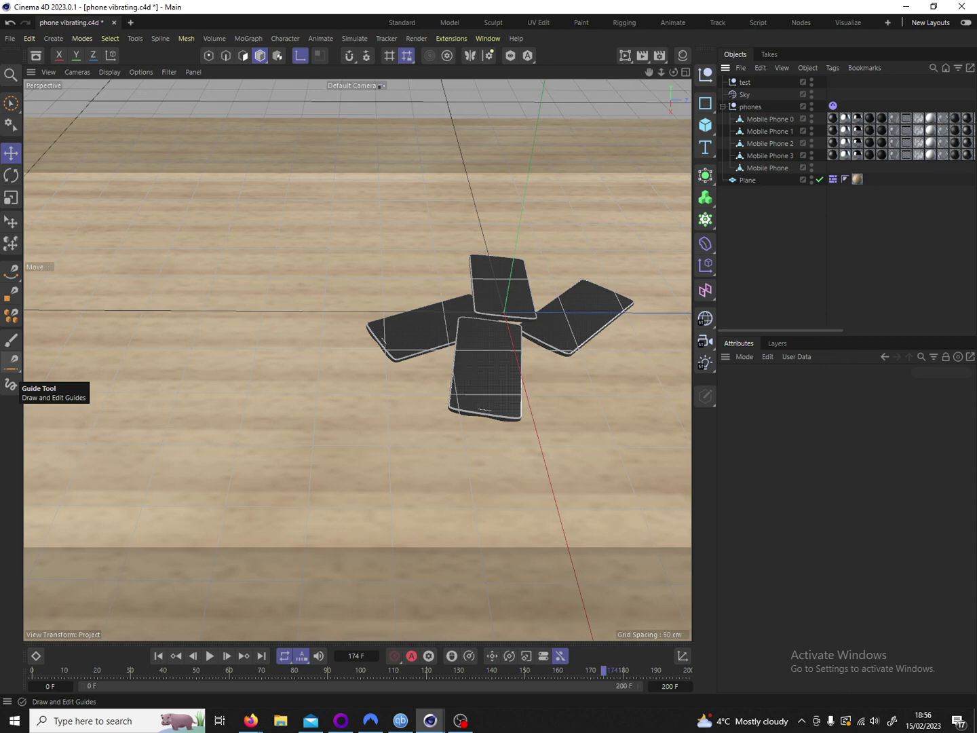
Step: Add a Turbulence force and list it in the phones group's Rigid Body tag with Force Mode set to Include
click(355, 38)
mouse_move(377, 64)
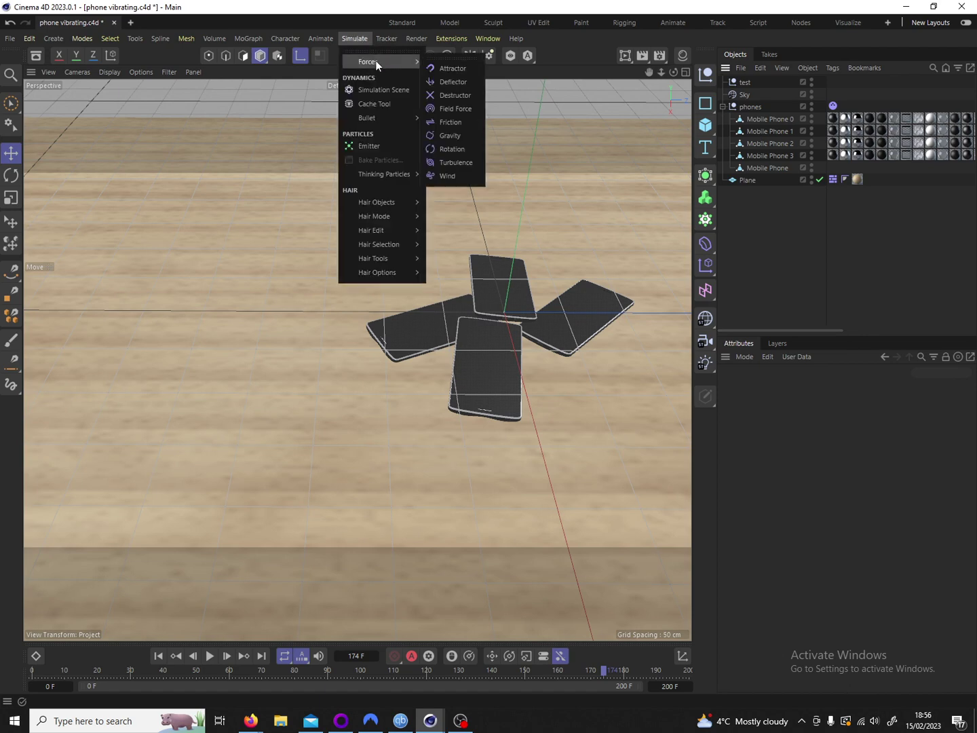
click(449, 161)
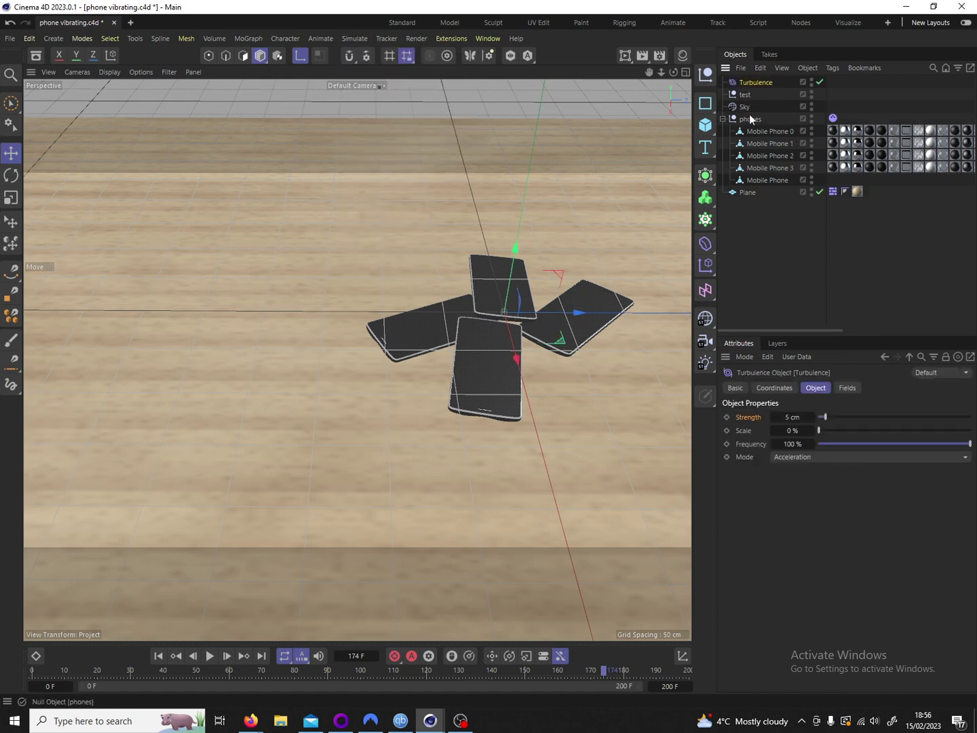
click(833, 119)
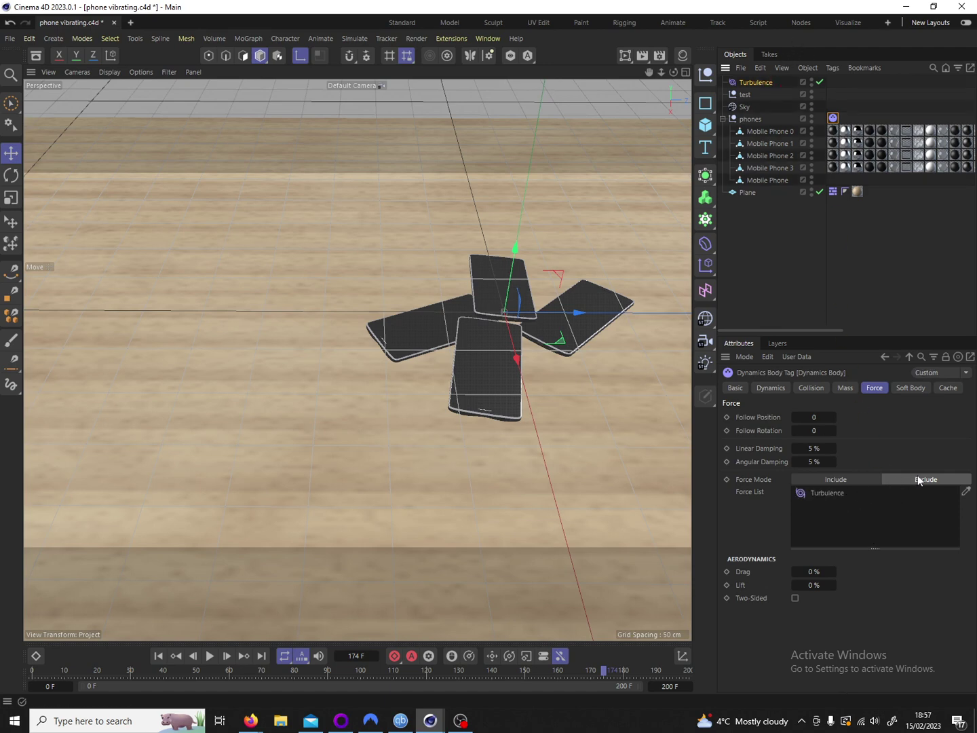
click(852, 476)
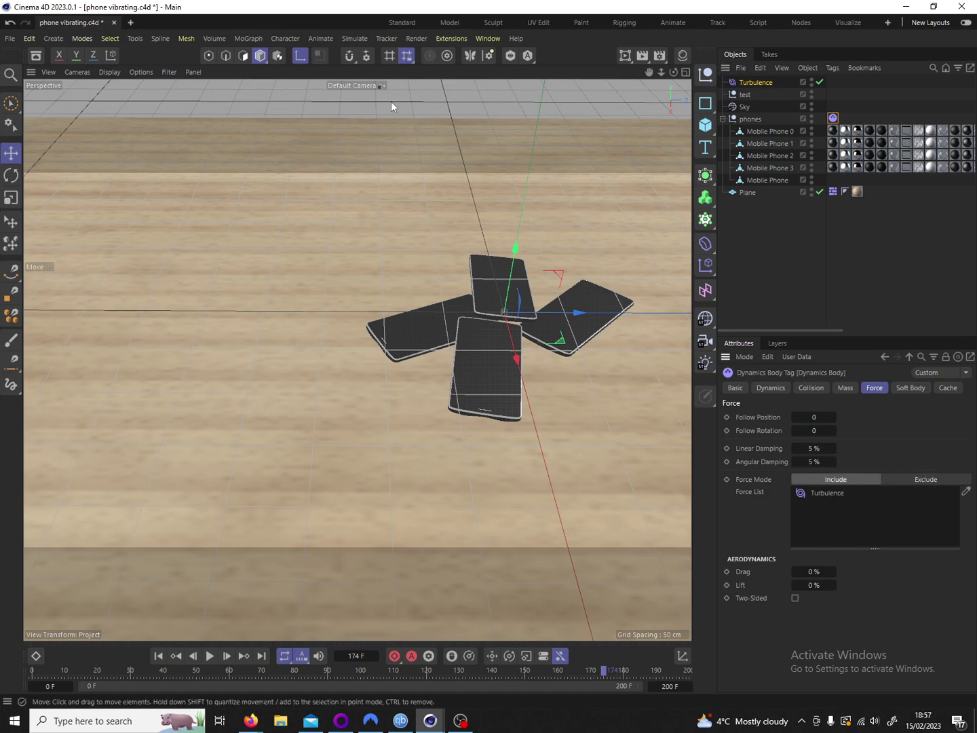
Step: Set the Turbulence object's strength to 0.5 cm, its frequency to 0 % and its mode to Force
click(764, 83)
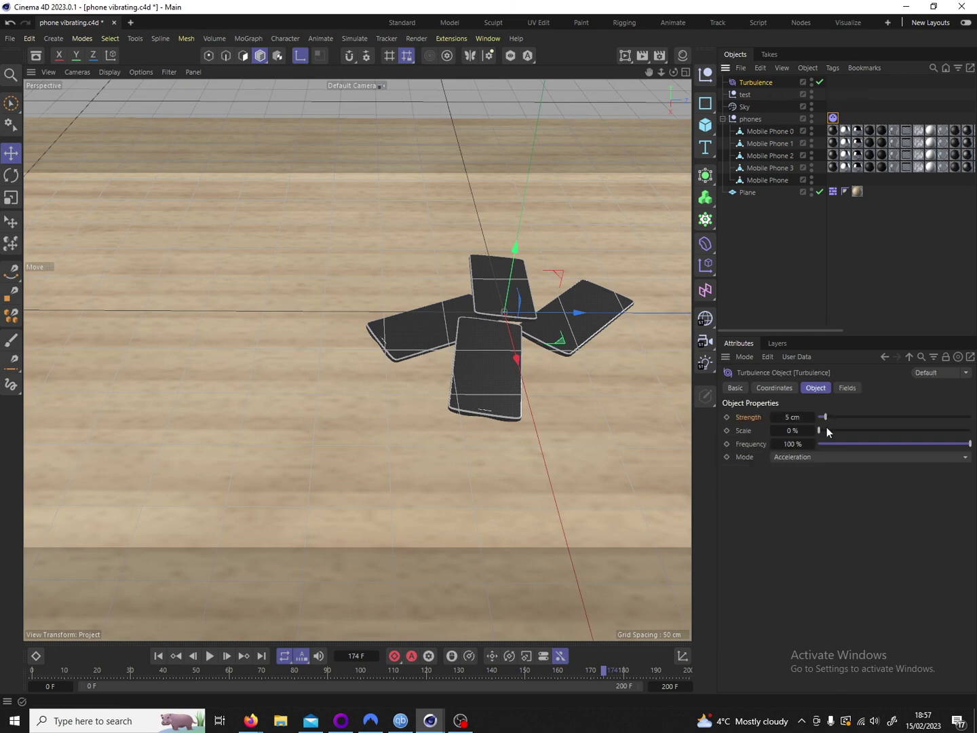
click(791, 417)
text(0.)
drag(836, 441, 818, 445)
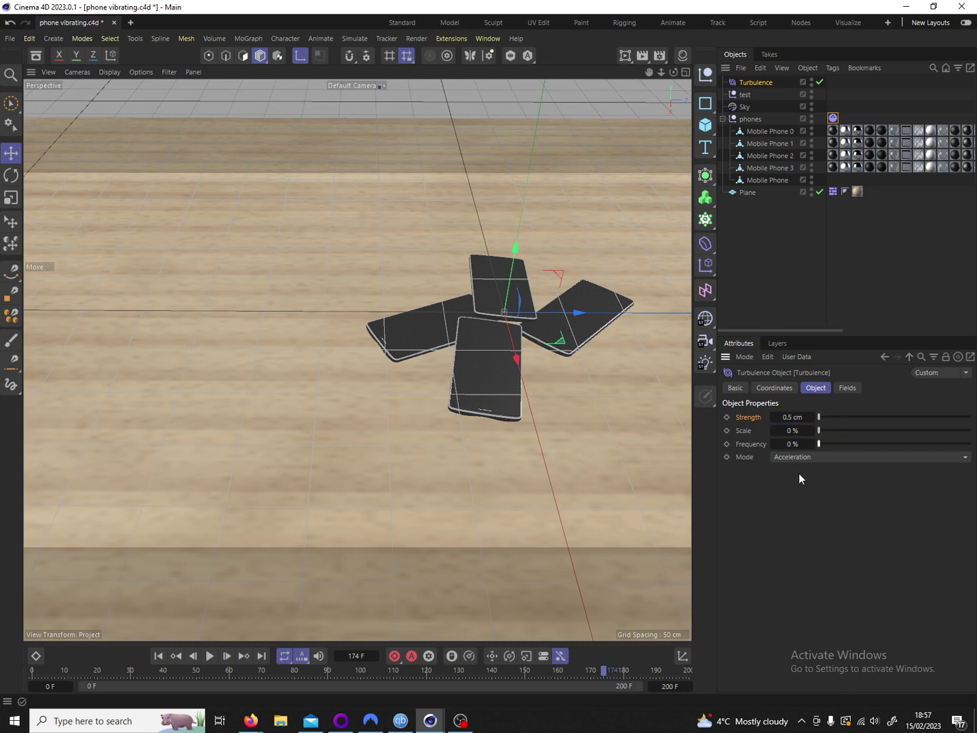
click(809, 454)
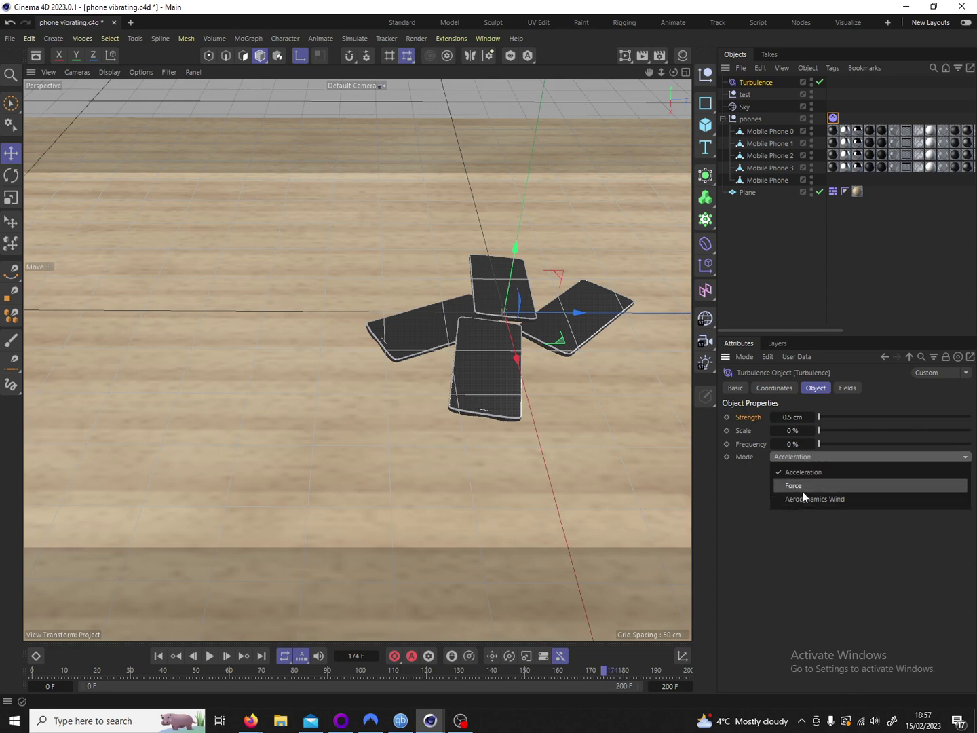
click(803, 487)
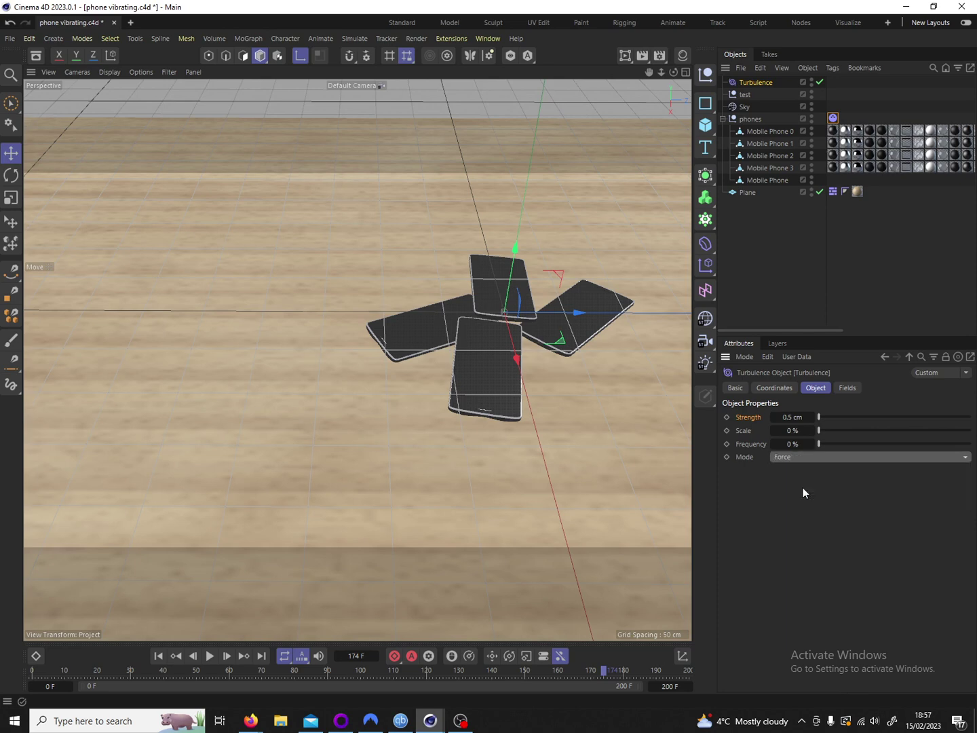
Step: Play the simulation from the first frame to examine the turbulence's effect on the phones, and stop the playback
click(158, 656)
click(210, 655)
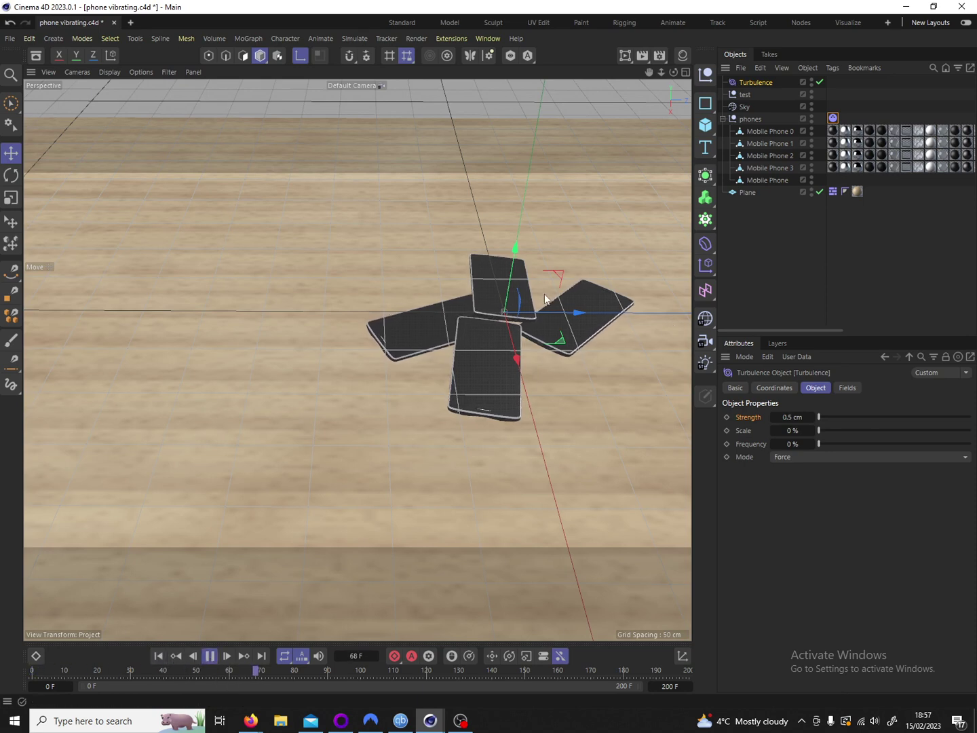
scroll(550, 309, up, 3)
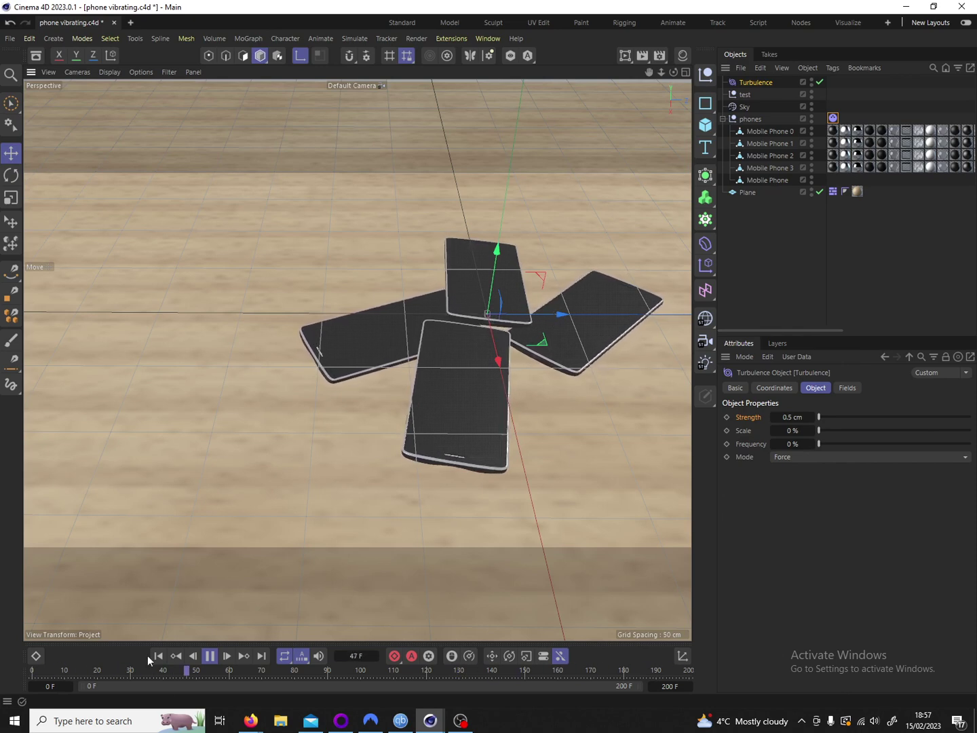
click(210, 656)
Step: Add a Figure primitive with the default height as a size reference for the phones
click(705, 126)
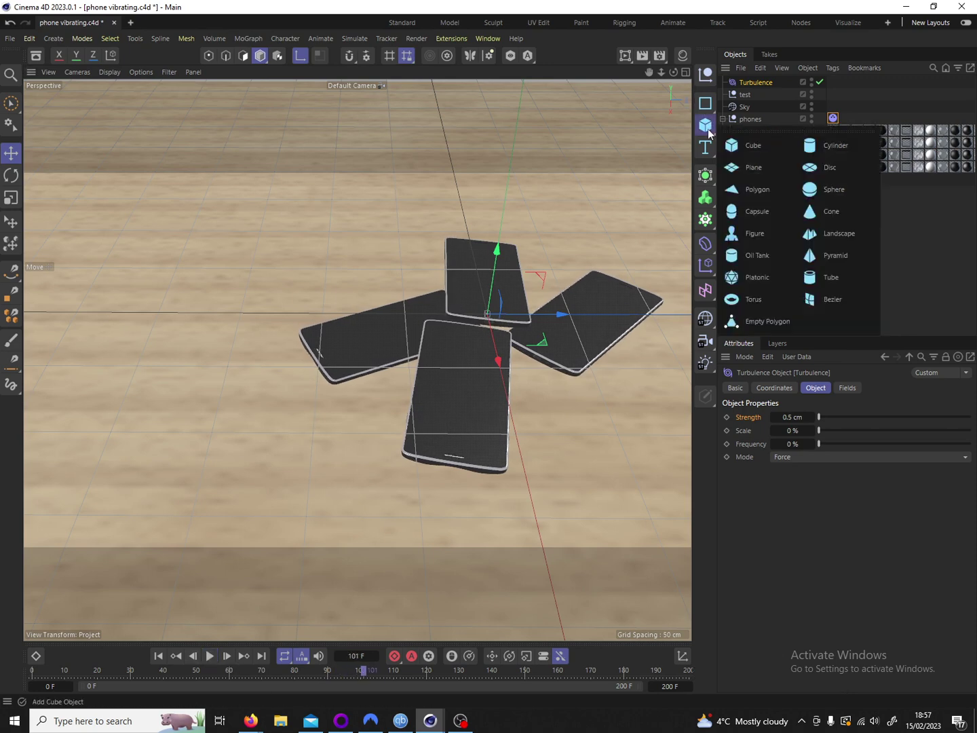
click(749, 234)
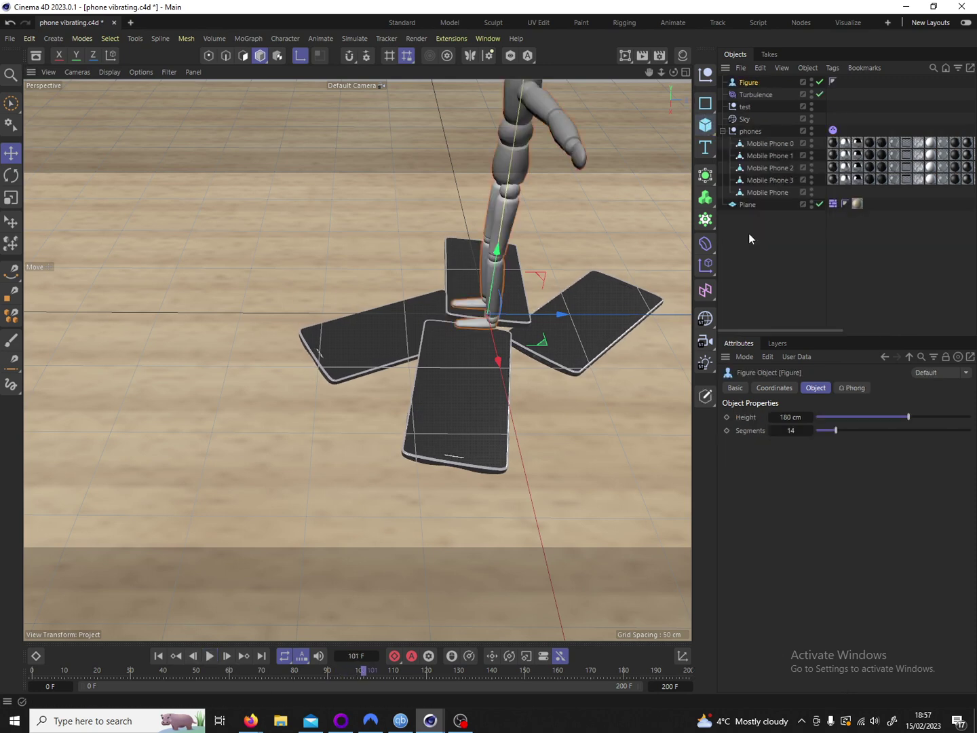
Step: At frame 0, scale Mobile Phone 0 uniformly down to about a third of its size and lower it slightly towards the Plane
click(766, 192)
click(762, 144)
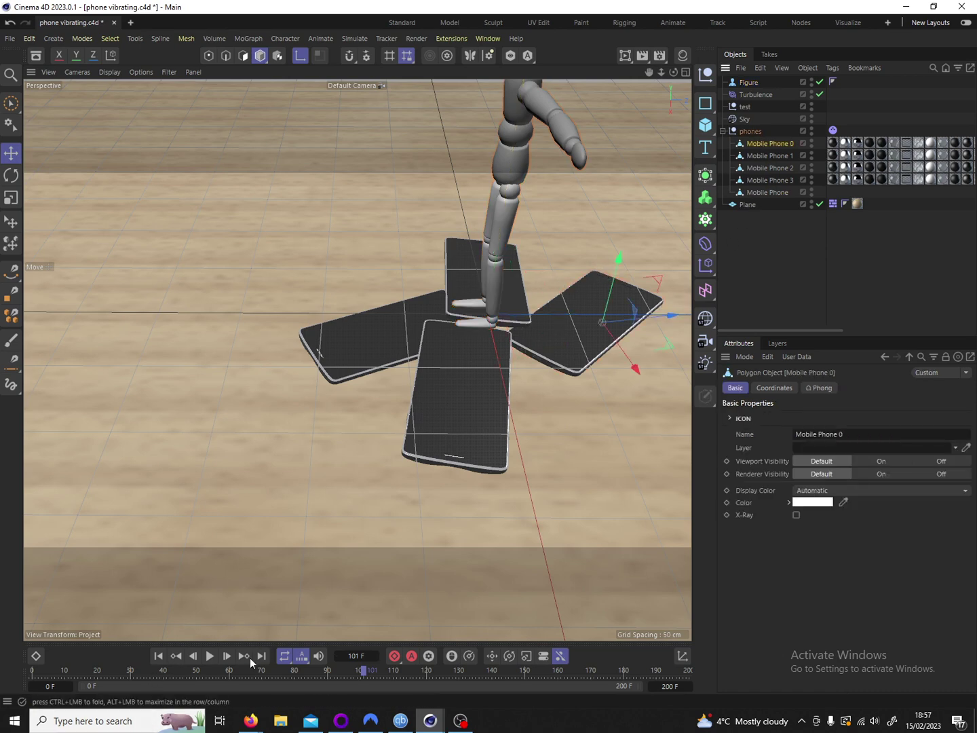
click(158, 656)
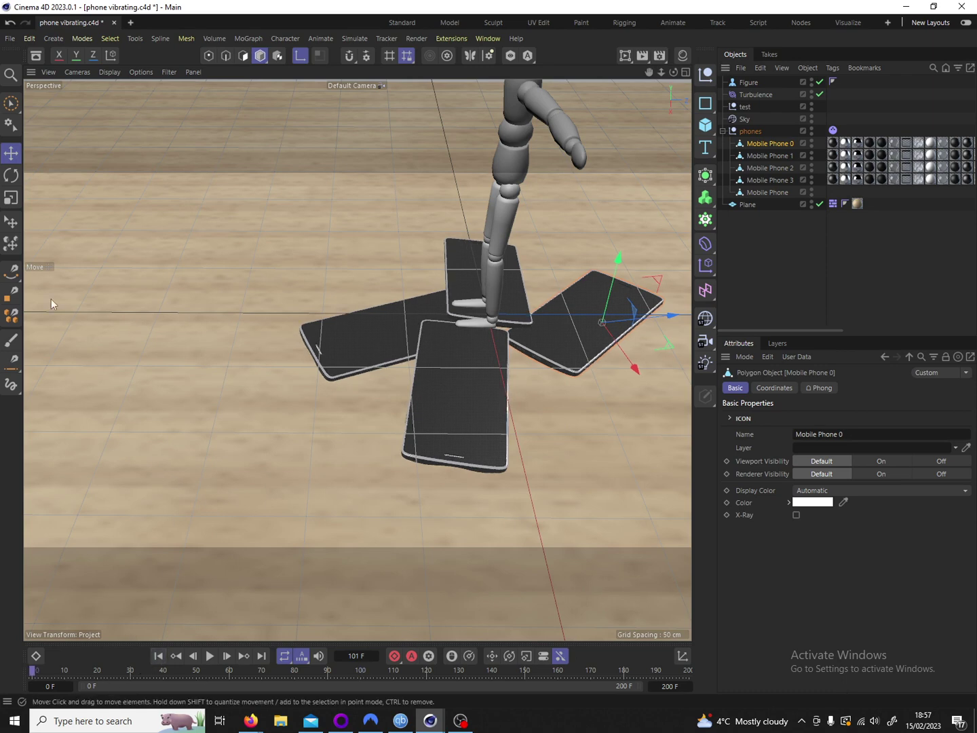
click(11, 198)
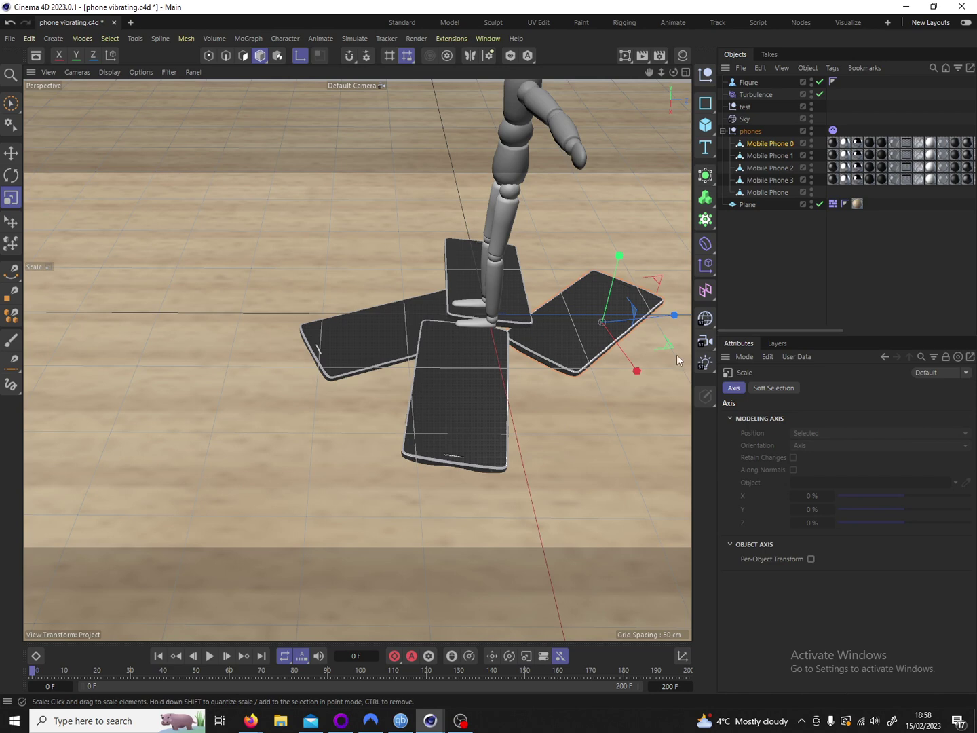
drag(656, 356, 362, 465)
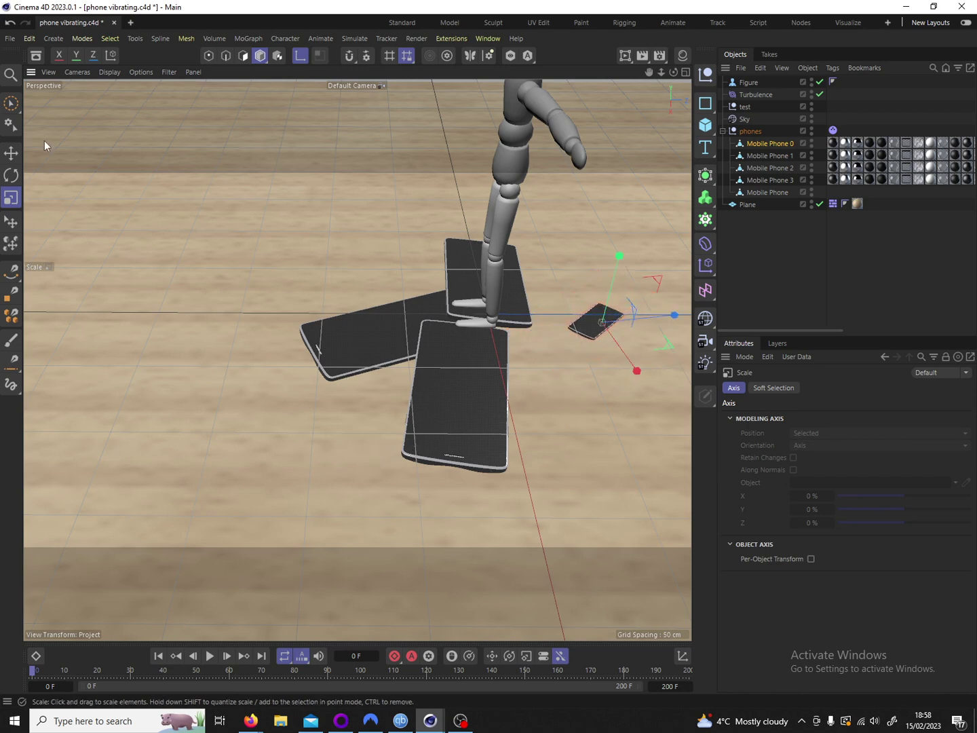
click(11, 153)
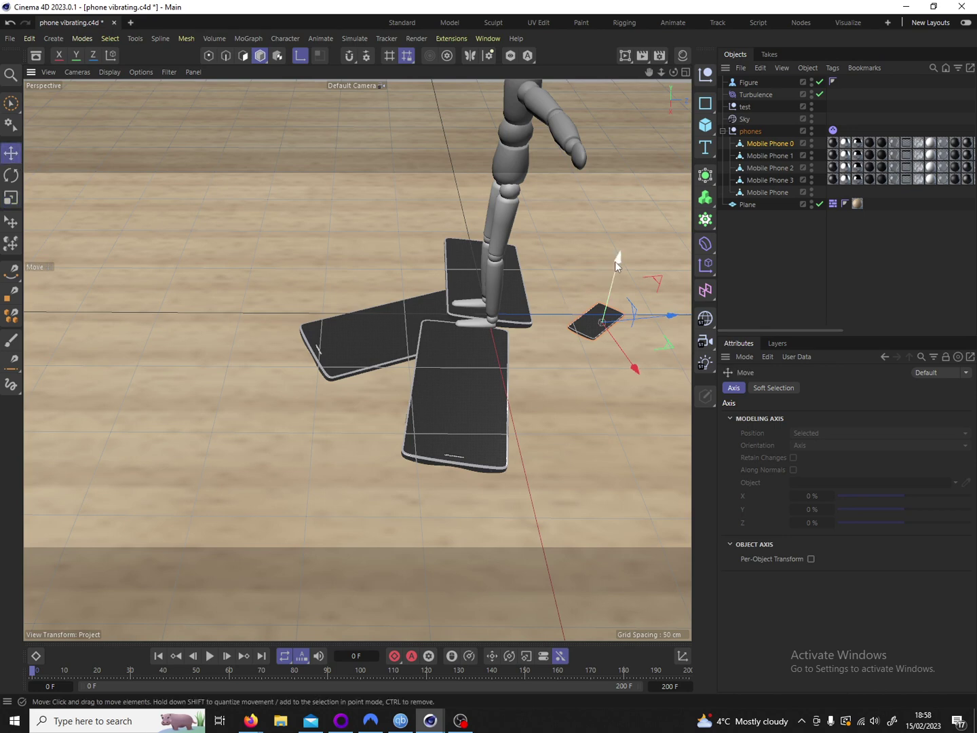
mouse_move(618, 261)
mouse_down()
mouse_move(617, 249)
mouse_move(617, 259)
mouse_up()
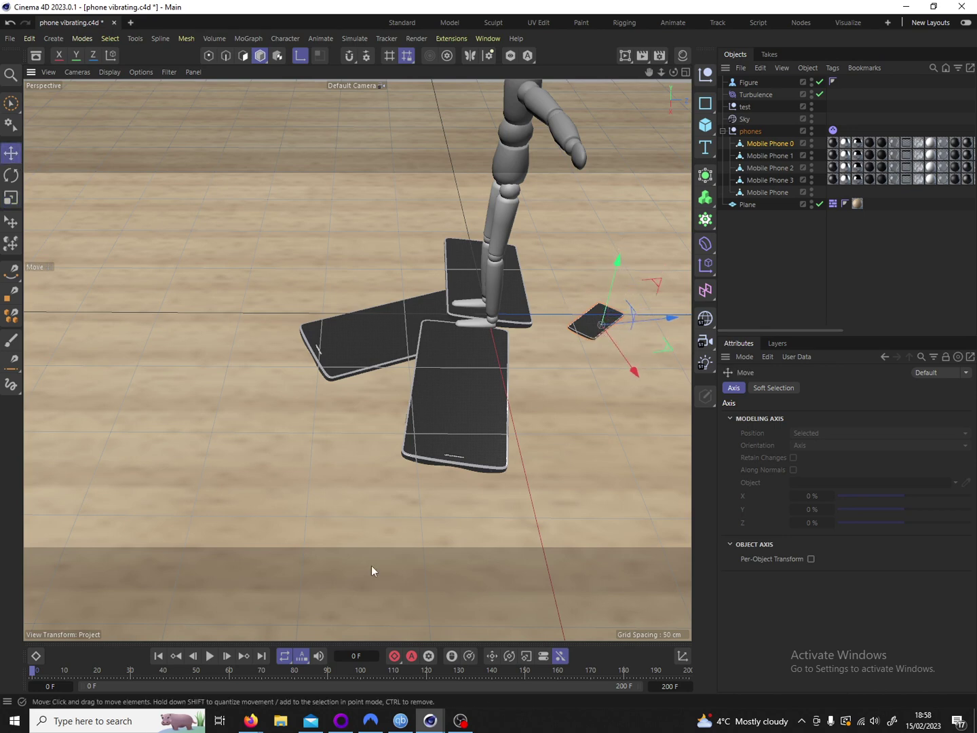
Step: Play the simulation to examine how the shrunken Mobile Phone 0 behaves near the Figure, stop the playback and return to the first frame
click(211, 657)
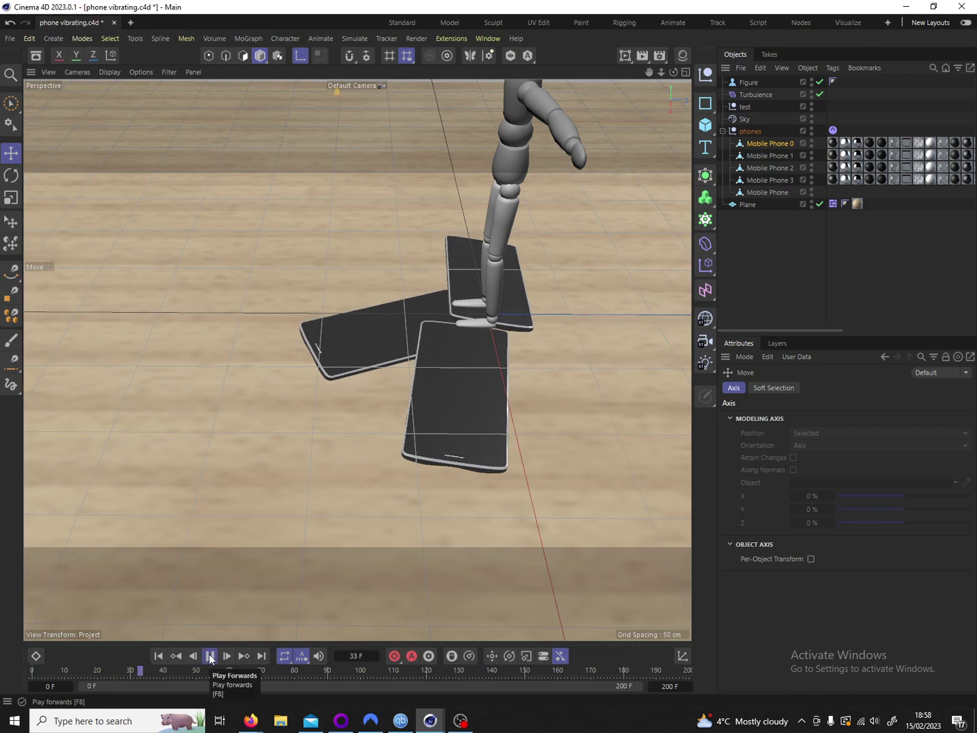
scroll(248, 333, down, 10)
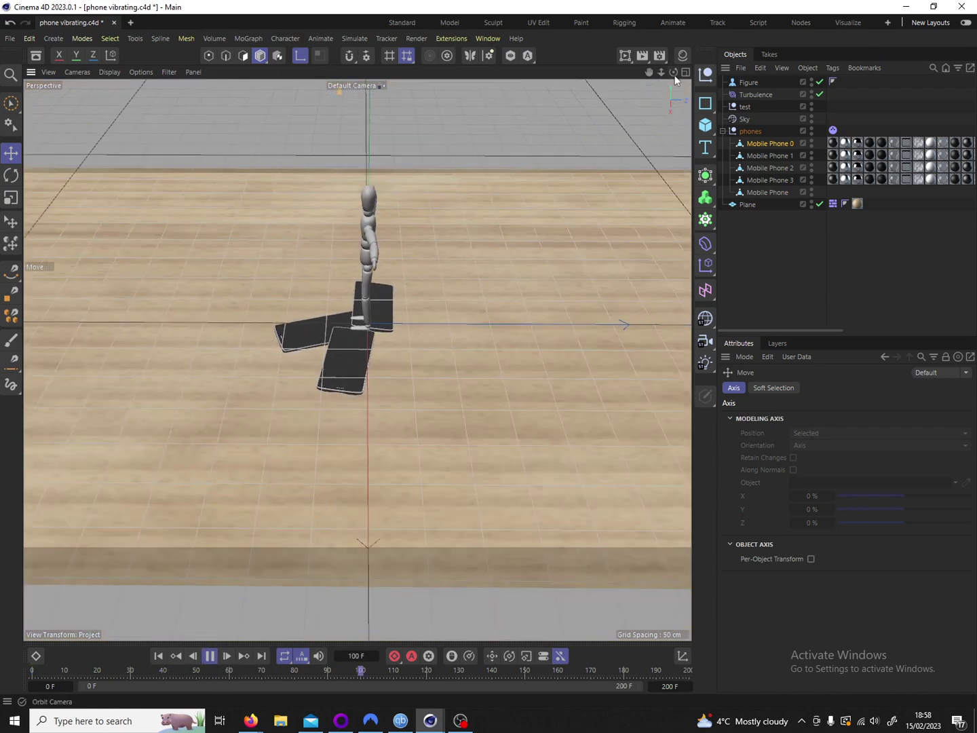
mouse_move(673, 71)
mouse_down()
mouse_move(673, 57)
mouse_move(673, 86)
mouse_up()
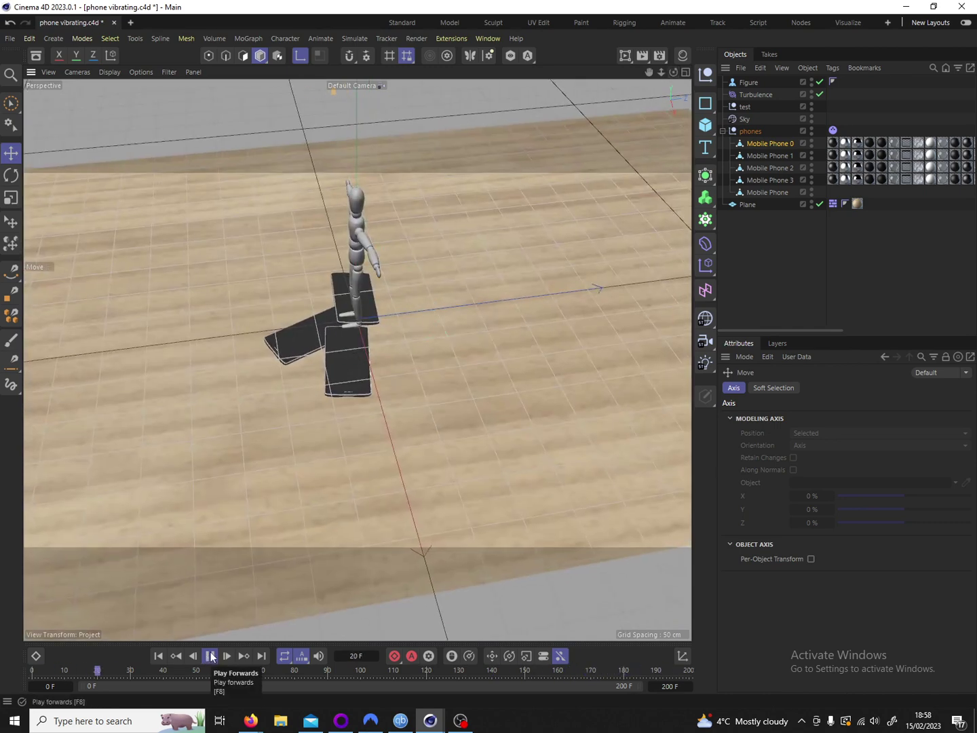
scroll(244, 387, up, 3)
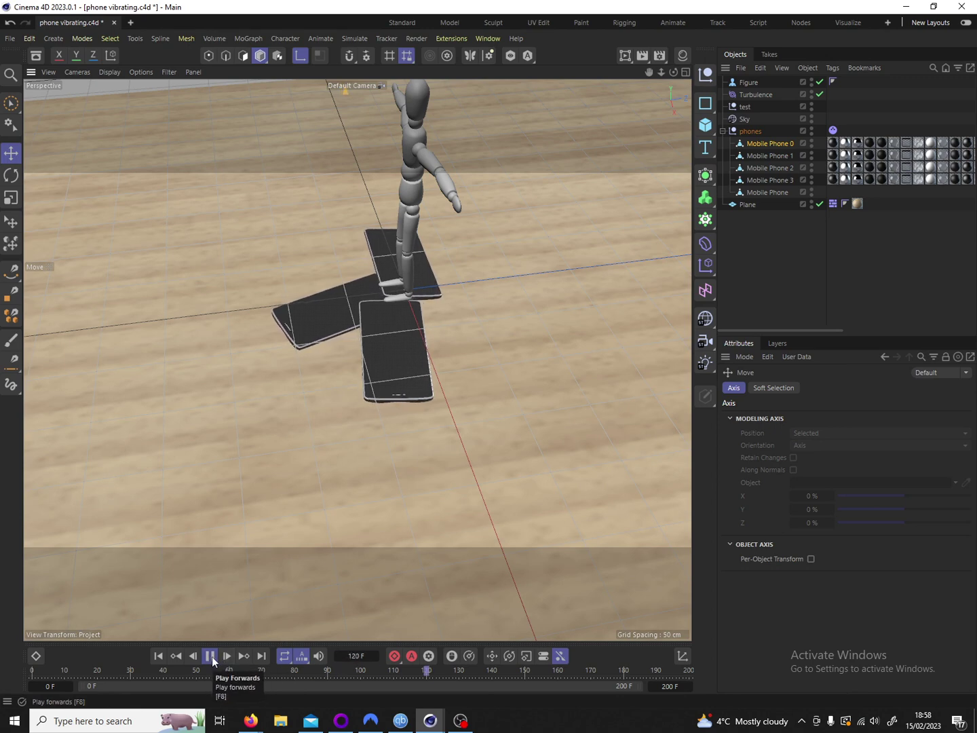
click(211, 656)
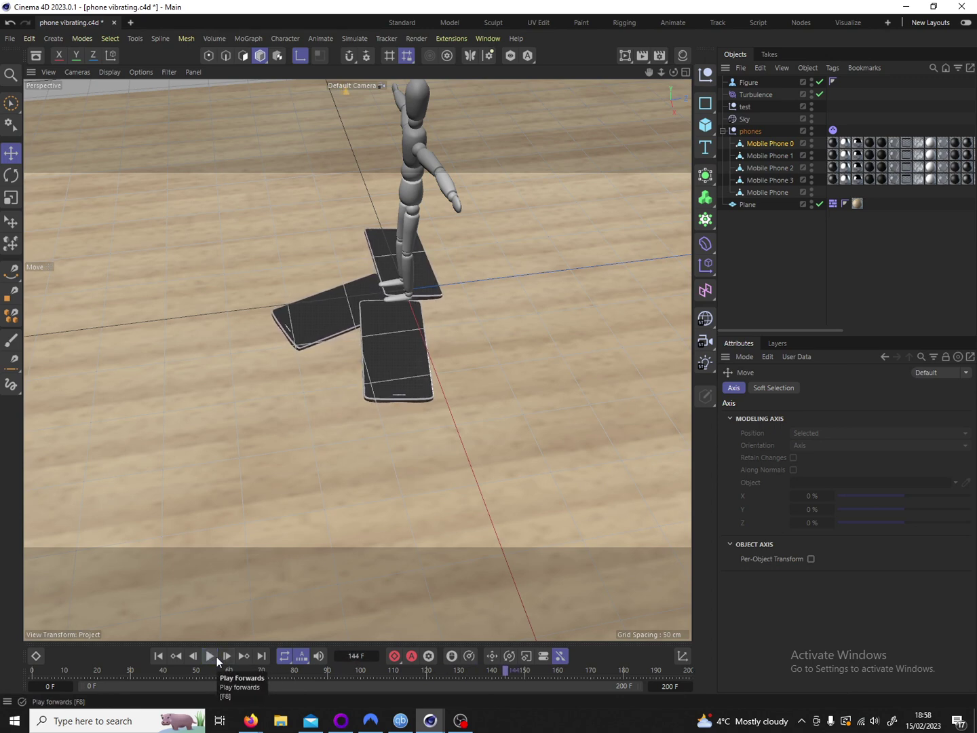
click(158, 656)
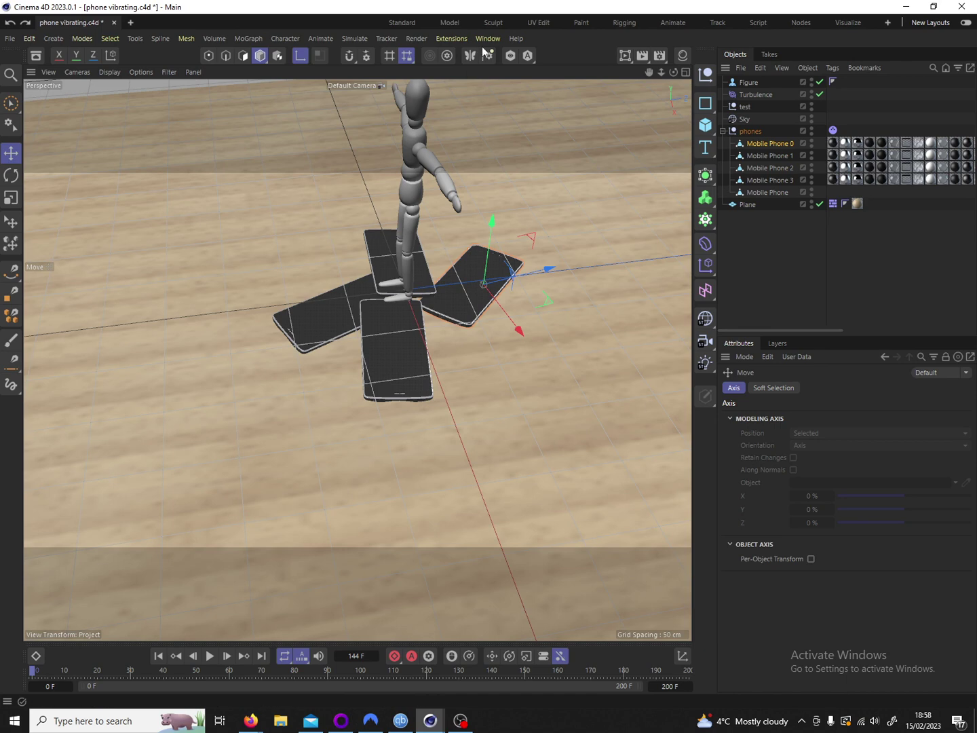
Step: Try a frequency of 1.14 % on the Turbulence object, and set it back to 0 %
click(747, 96)
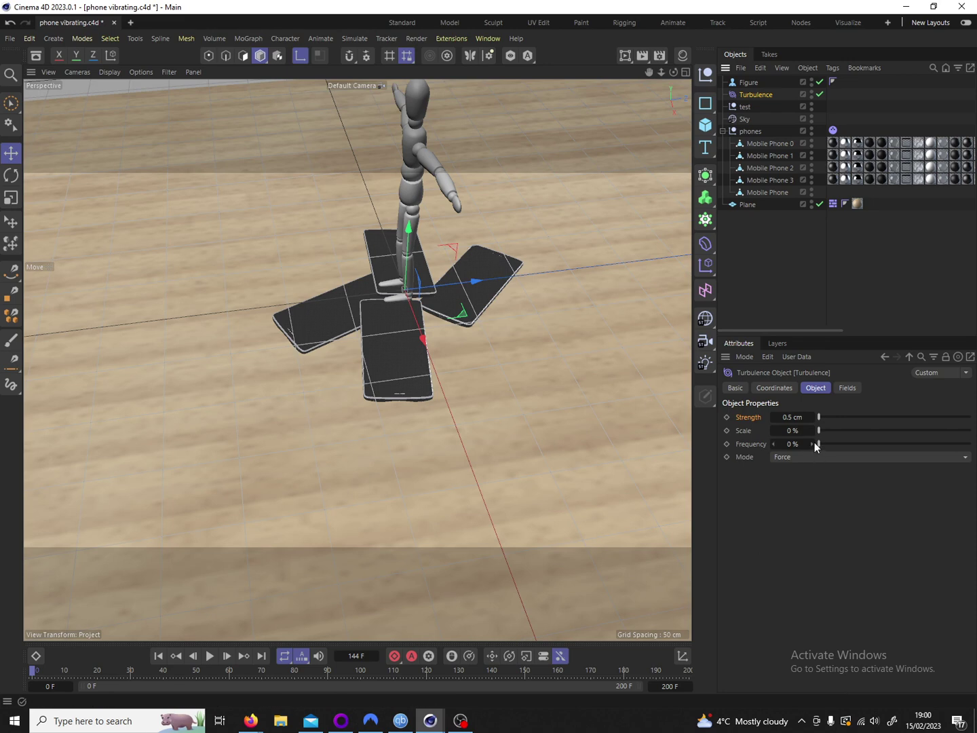
mouse_move(791, 450)
mouse_down()
mouse_move(807, 450)
mouse_move(799, 443)
mouse_up()
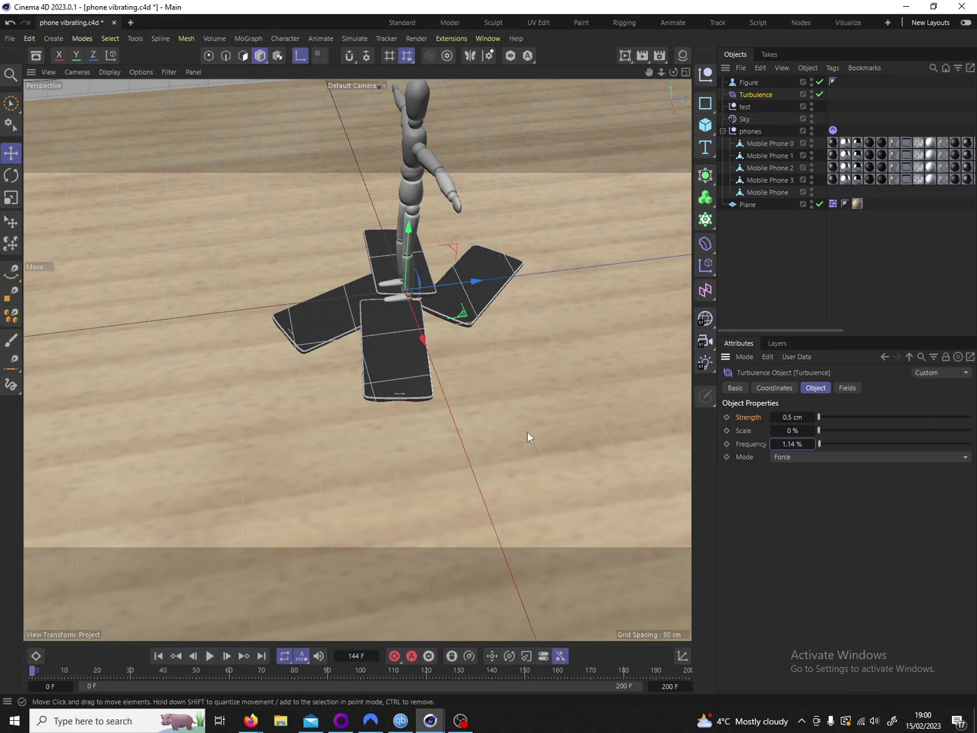
click(807, 443)
text(0)
key(Return)
Step: Add a Sphere with a radius of 100 cm, move it along Z clear of the phones, and increase its segments
click(709, 135)
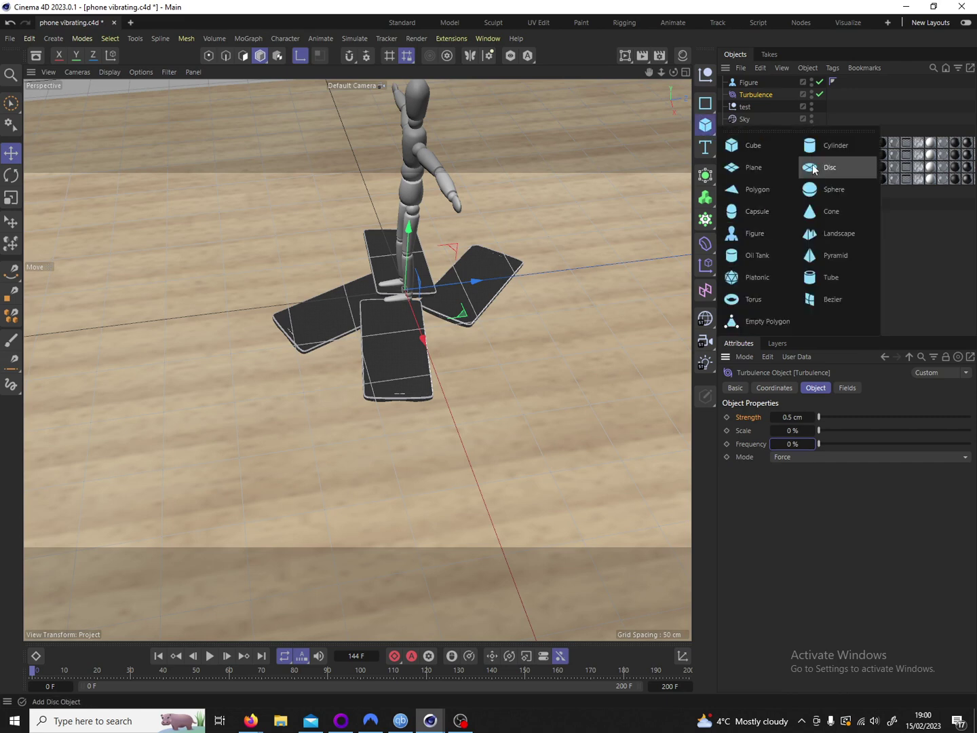
click(831, 192)
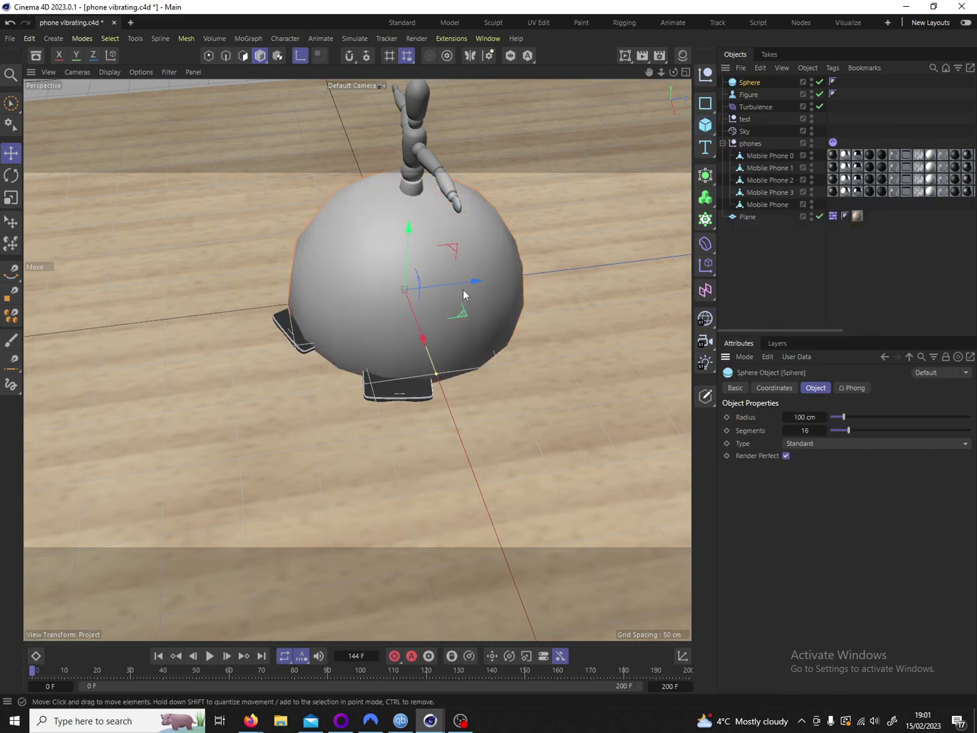
drag(474, 288, 164, 318)
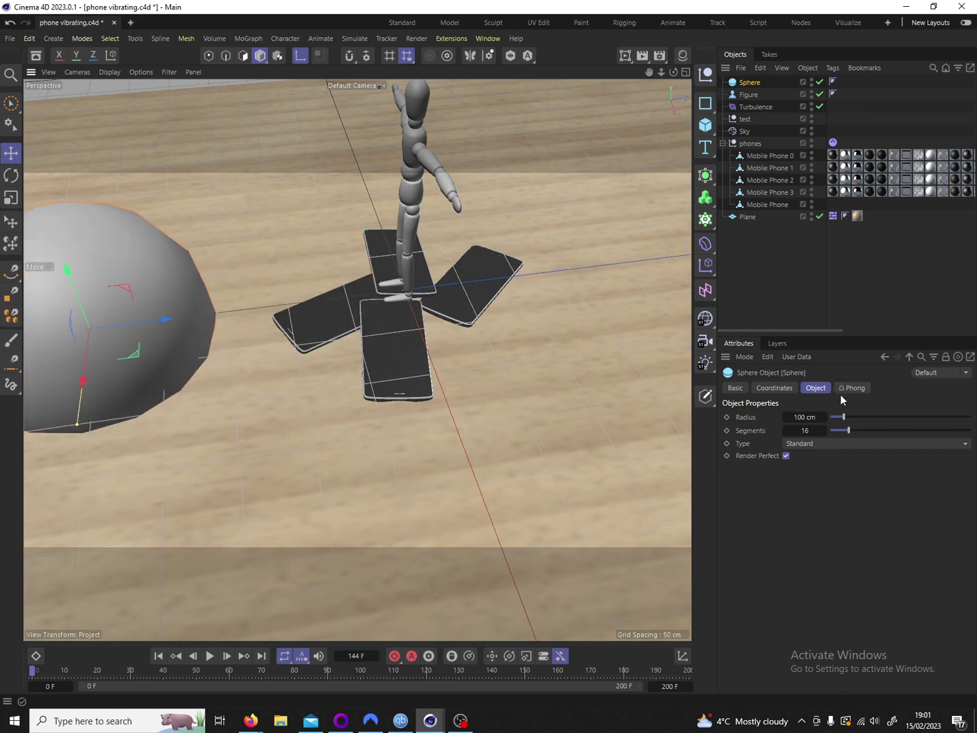
drag(847, 431, 933, 431)
Step: Give the Sphere a Bullet Collider Body tag and scale it down slightly and uniformly
right_click(751, 82)
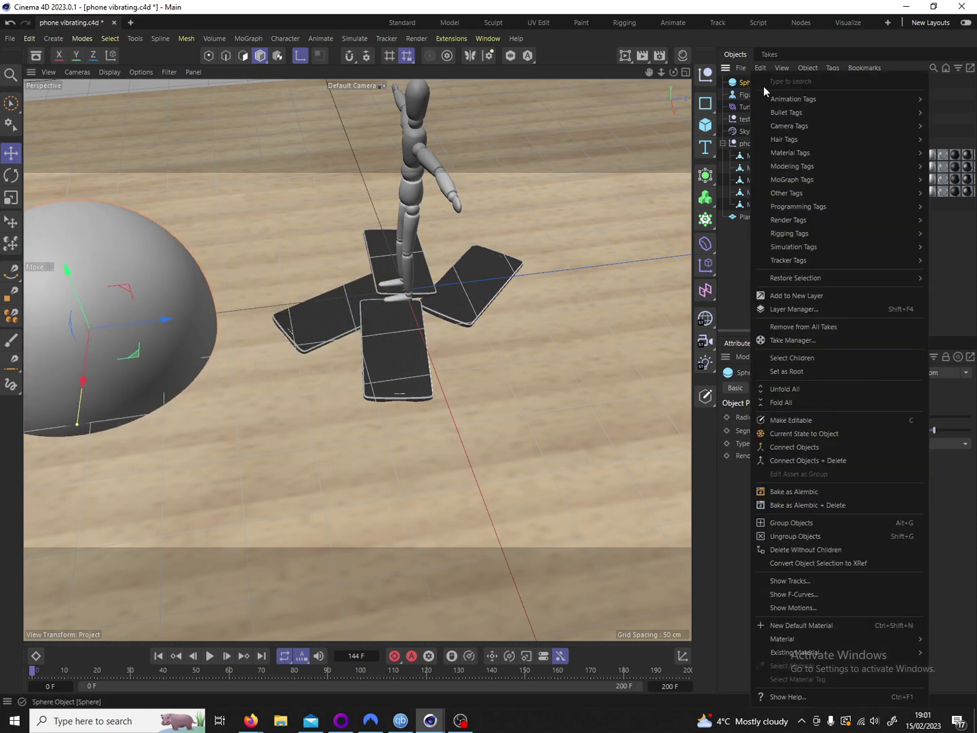
mouse_move(773, 112)
click(733, 147)
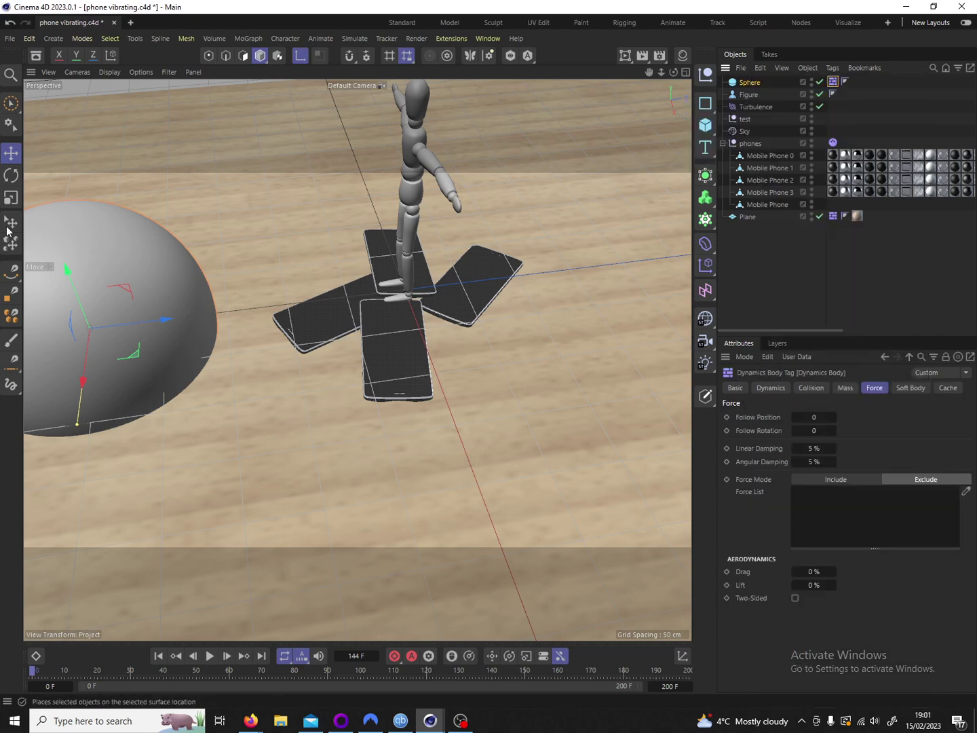
click(10, 197)
drag(106, 277, 84, 278)
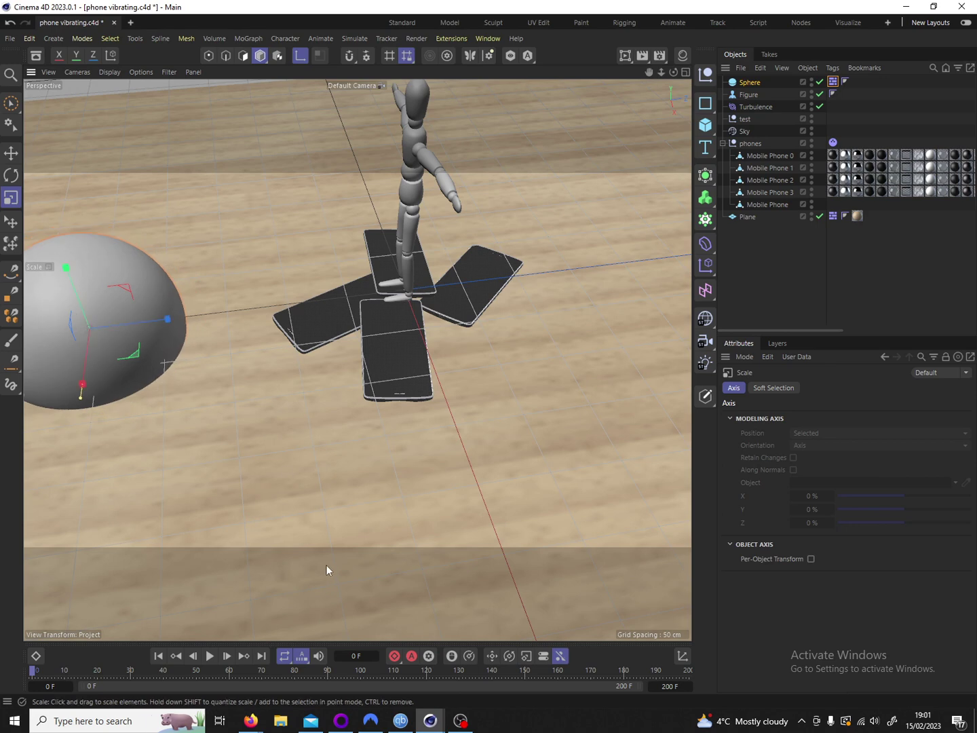
Step: Play the simulation and move the Sphere across the Plane into the phones to push them around
click(209, 655)
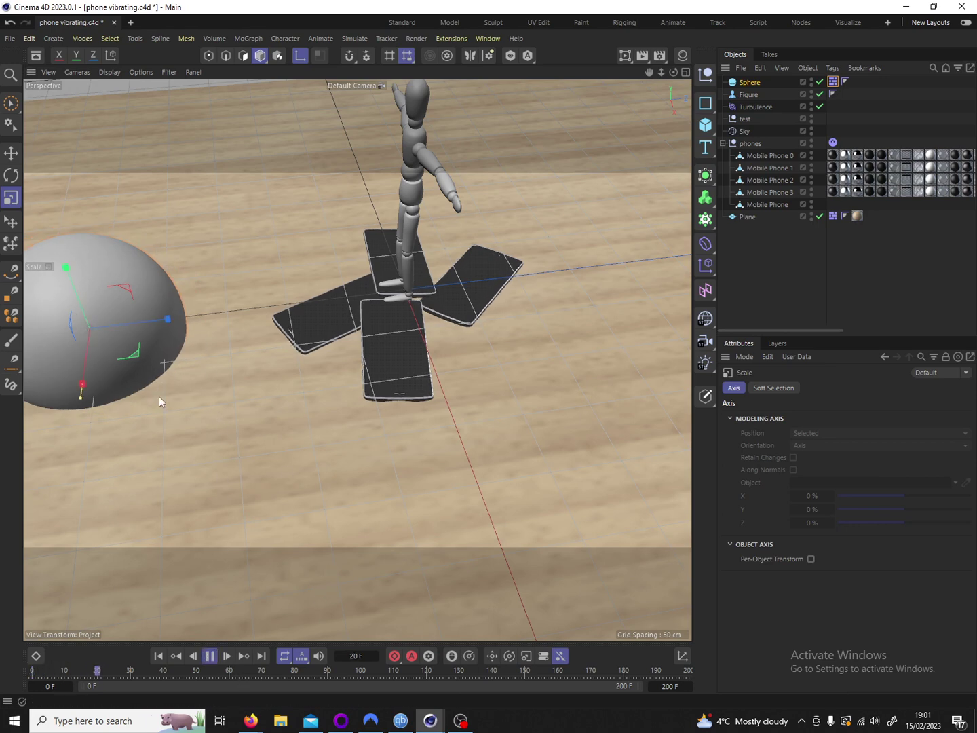
key(e)
drag(143, 265, 358, 327)
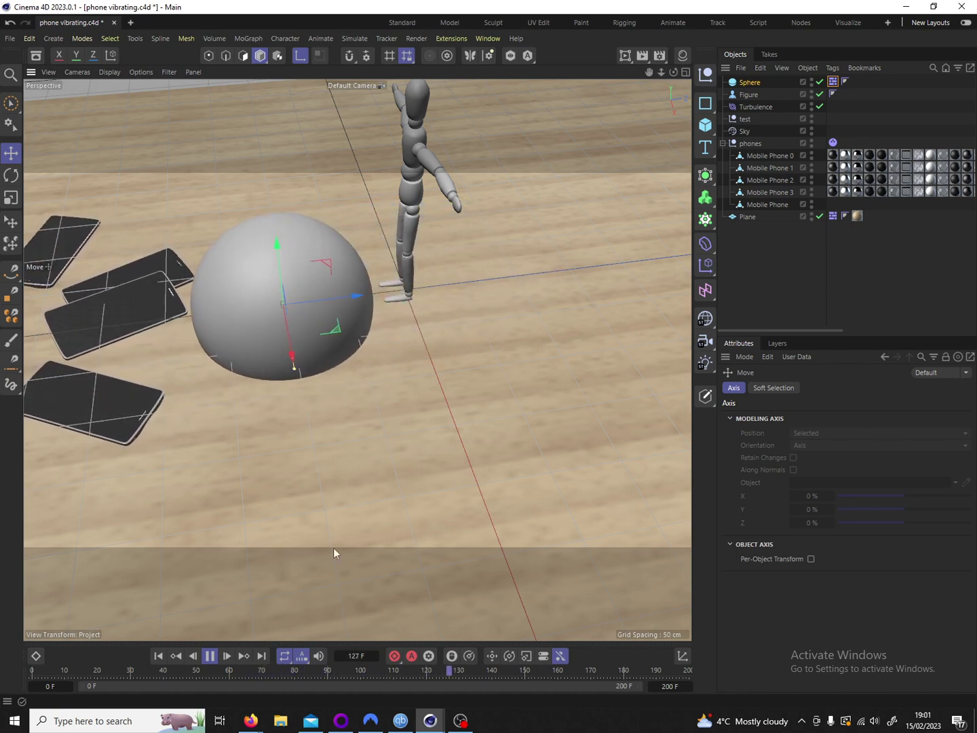